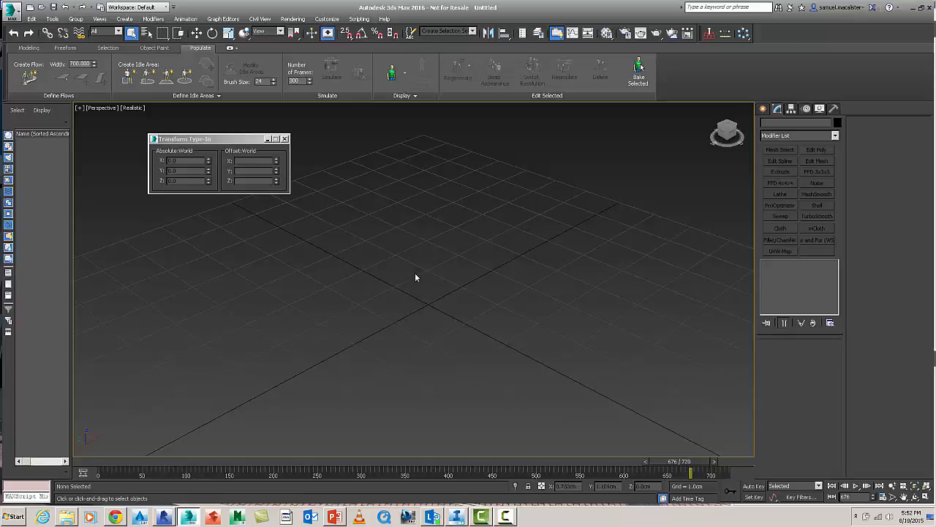
Create a "Martin place" text spline at the world origin in the perspective view.
{"action": "mouse_move", "coordinate": [432, 276]}
{"action": "middle_mouse_down"}
{"action": "mouse_move", "coordinate": [442, 269]}
{"action": "mouse_move", "coordinate": [431, 269]}
{"action": "middle_mouse_up"}
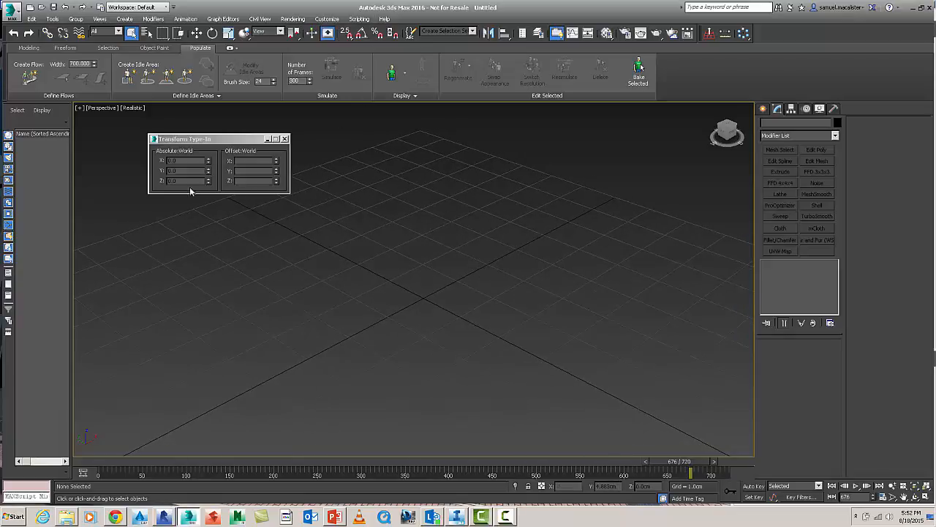
{"action": "left_click", "coordinate": [762, 109]}
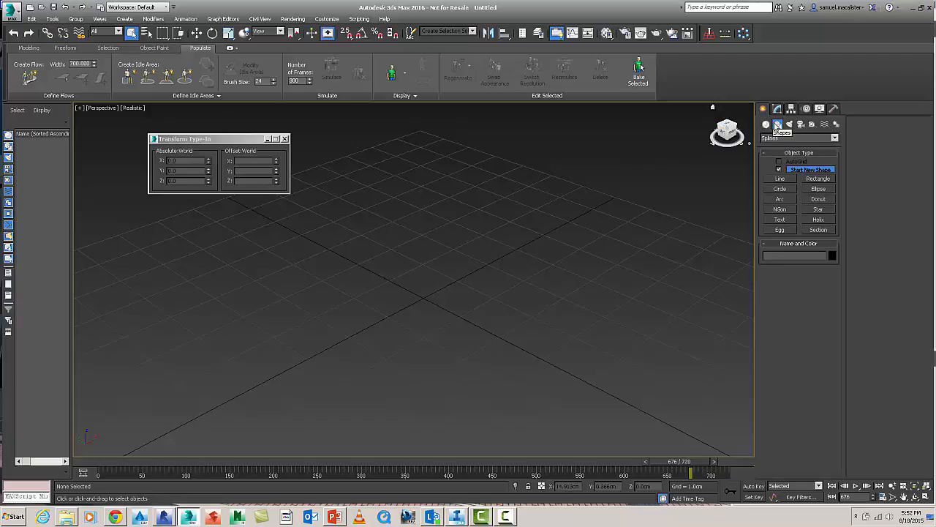
{"action": "left_click", "coordinate": [780, 219]}
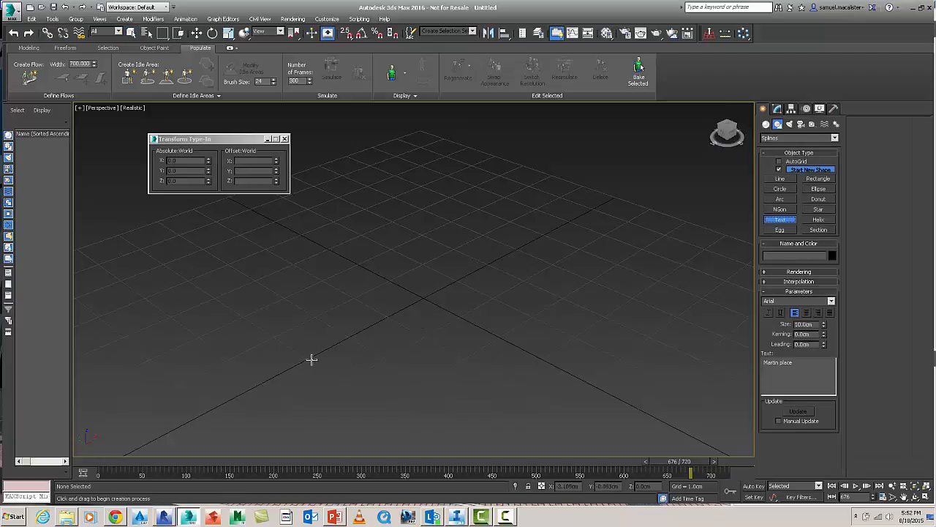
{"action": "left_click", "coordinate": [426, 298]}
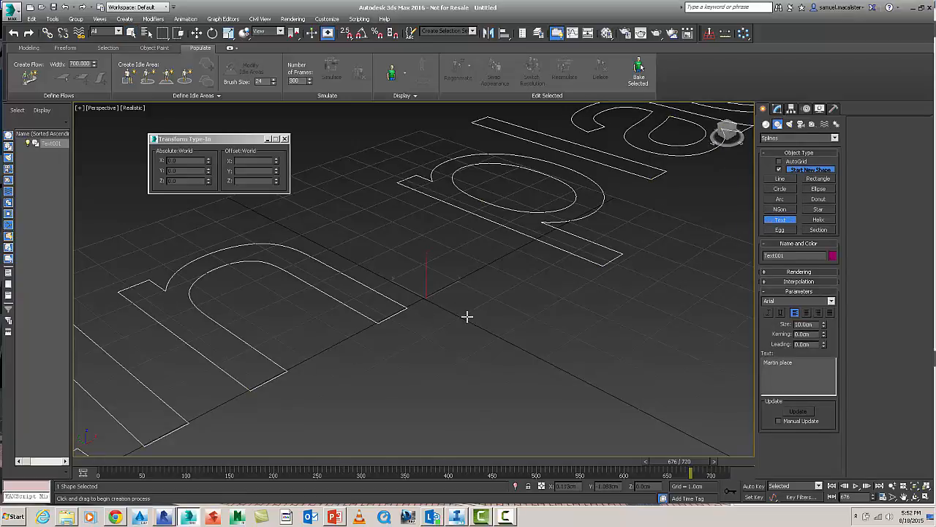
{"action": "scroll", "coordinate": [467, 316], "scroll_direction": "down", "scroll_amount": 4}
{"action": "scroll", "coordinate": [467, 316], "scroll_direction": "down", "scroll_amount": 3}
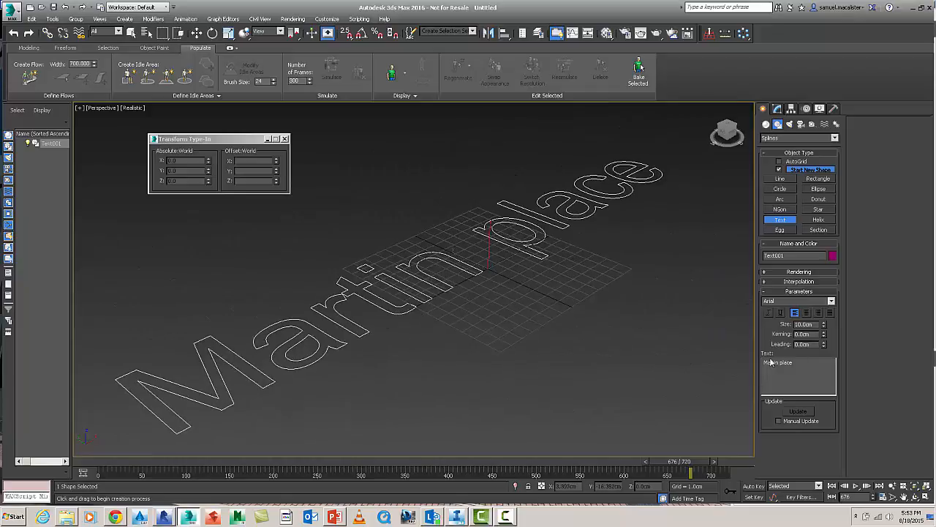
Set the size of the "Martin place" text to 100 cm.
{"action": "left_click_drag", "start_coordinate": [805, 367], "coordinate": [745, 365]}
{"action": "left_click_drag", "start_coordinate": [817, 324], "coordinate": [777, 324]}
{"action": "type", "text": "3000"}
{"action": "key", "text": "Return"}
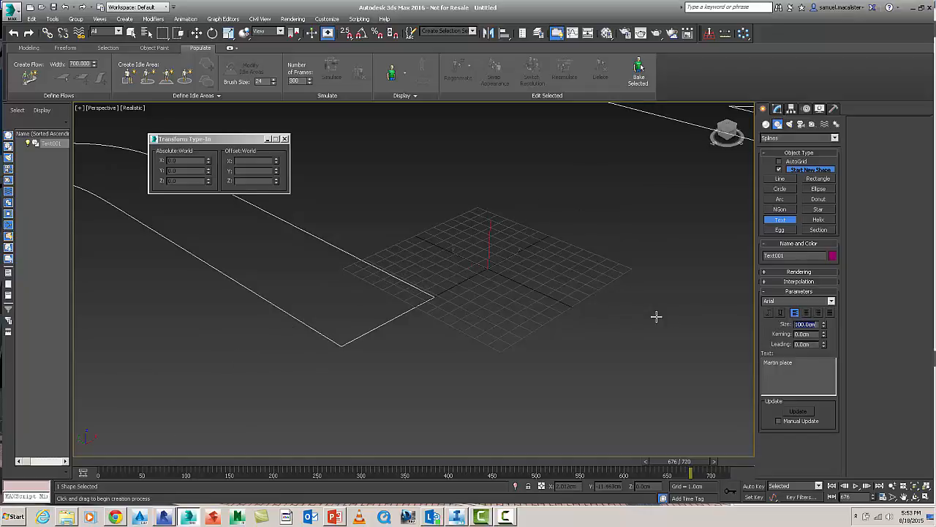
{"action": "scroll", "coordinate": [632, 313], "scroll_direction": "down", "scroll_amount": 5}
{"action": "scroll", "coordinate": [511, 296], "scroll_direction": "up", "scroll_amount": 3}
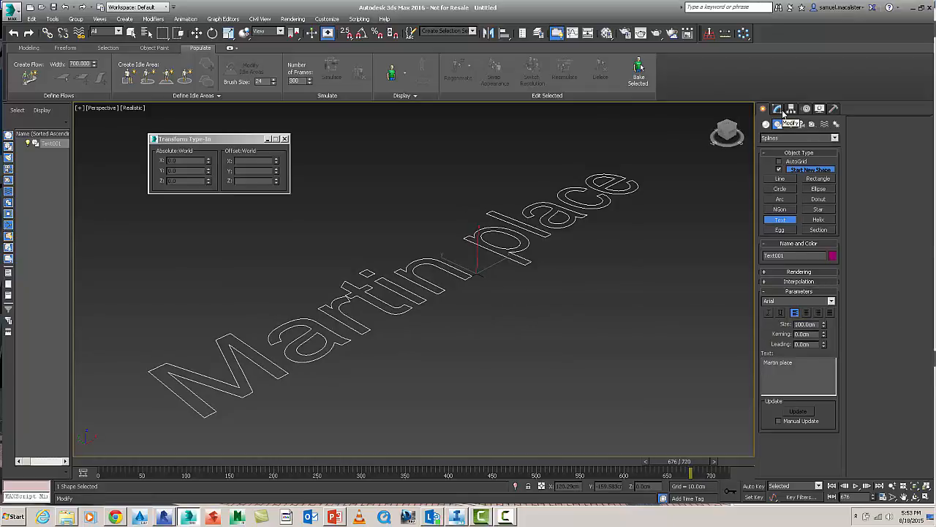
Apply an Extrude modifier to the "Martin place" text.
{"action": "left_click", "coordinate": [780, 111]}
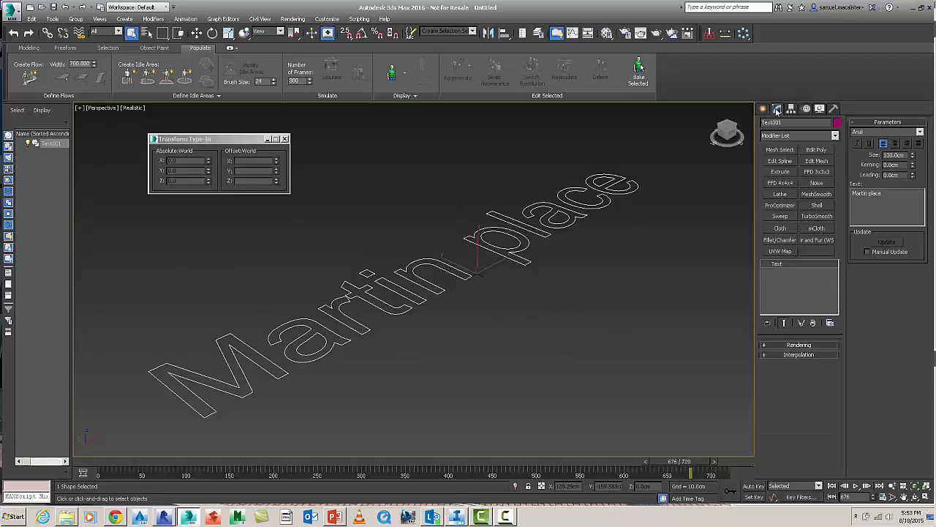
{"action": "left_click", "coordinate": [787, 136]}
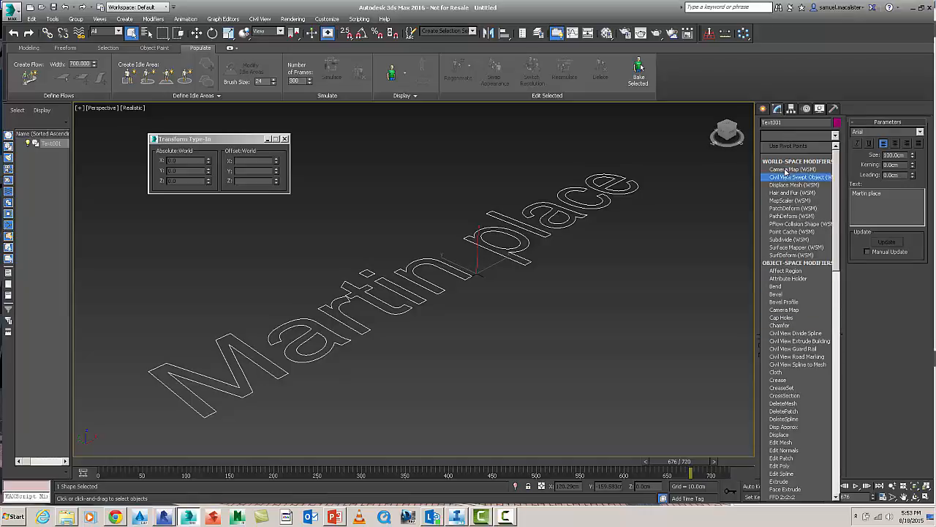
{"action": "left_click", "coordinate": [783, 137]}
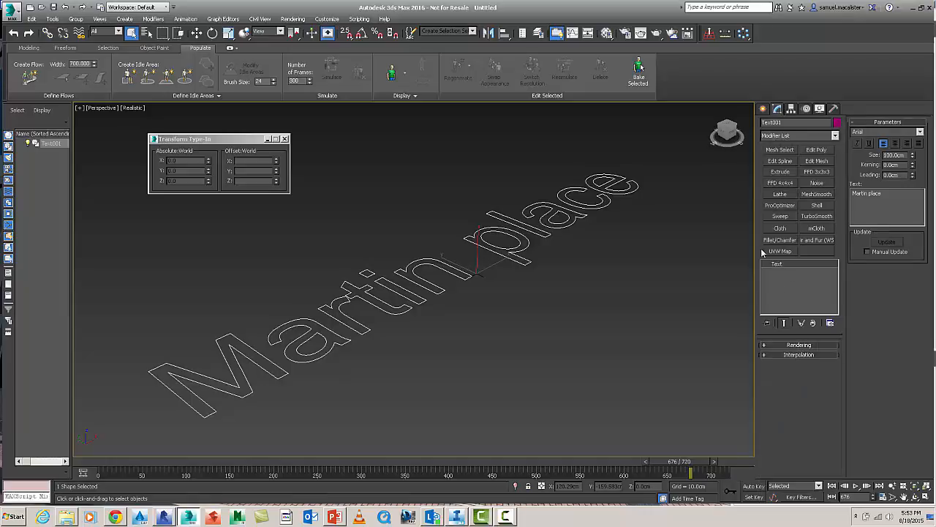
{"action": "left_click", "coordinate": [780, 172]}
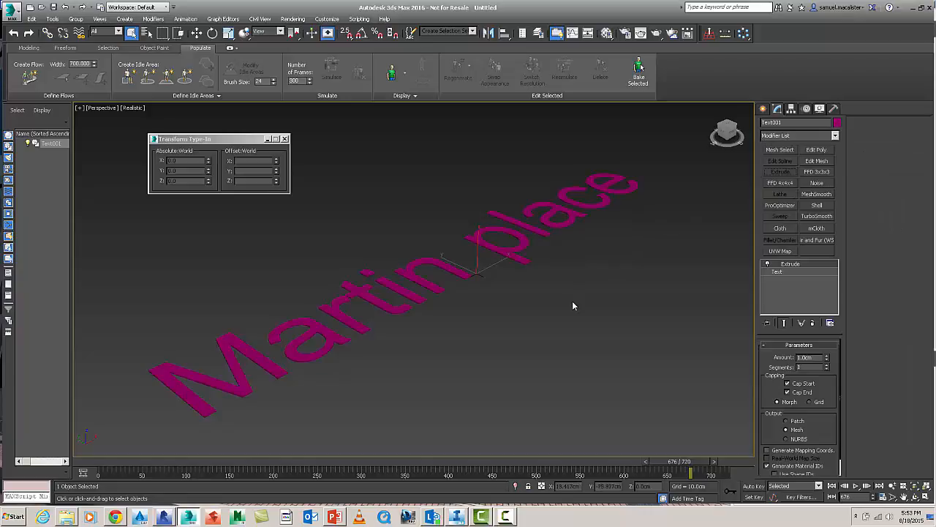
Set the extrusion amount of the text to 5 cm.
{"action": "middle_click_drag", "start_coordinate": [475, 314], "coordinate": [510, 302]}
{"action": "type", "text": "2"}
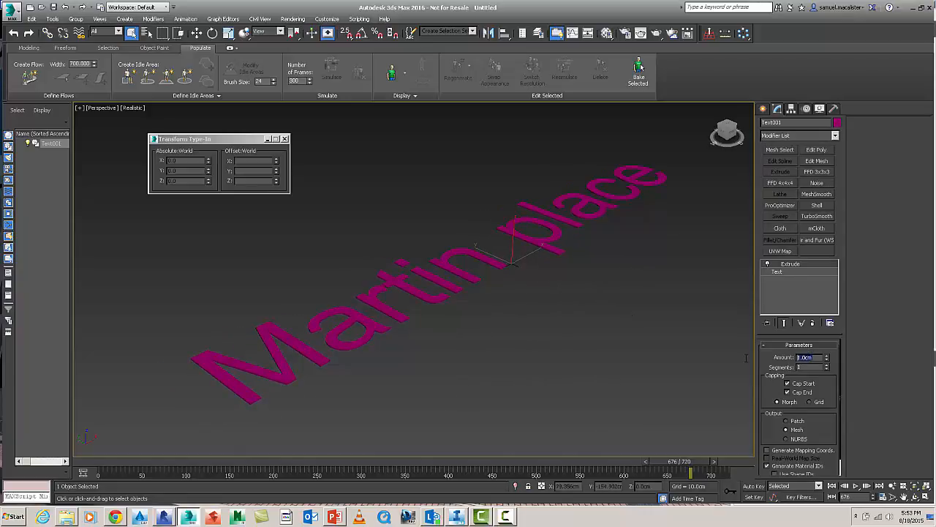
{"action": "key", "text": "Return"}
{"action": "type", "text": "3"}
{"action": "key", "text": "Return"}
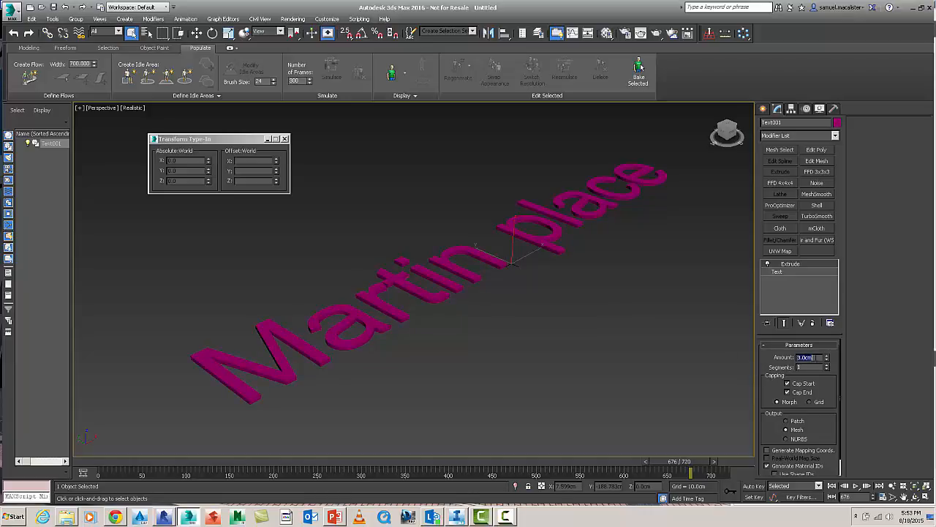
{"action": "type", "text": "5"}
{"action": "key", "text": "Return"}
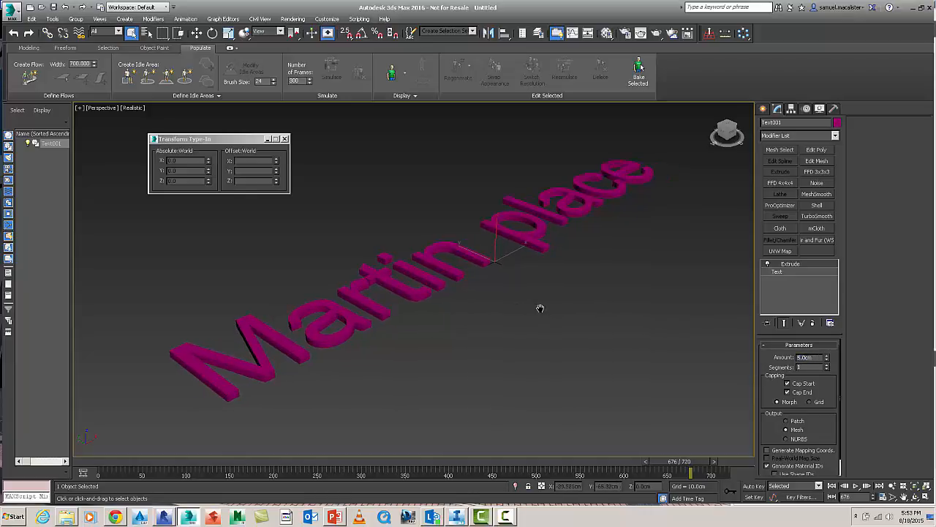
Assign the yellow 01 - Default material to the extruded text and close the Material Editor.
{"action": "middle_click_drag", "start_coordinate": [403, 294], "coordinate": [377, 290]}
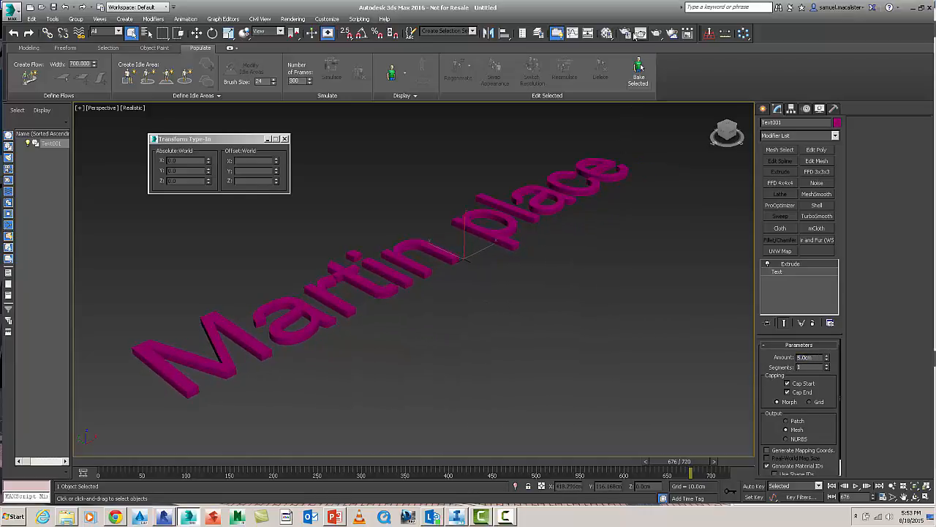
{"action": "left_click", "coordinate": [607, 33]}
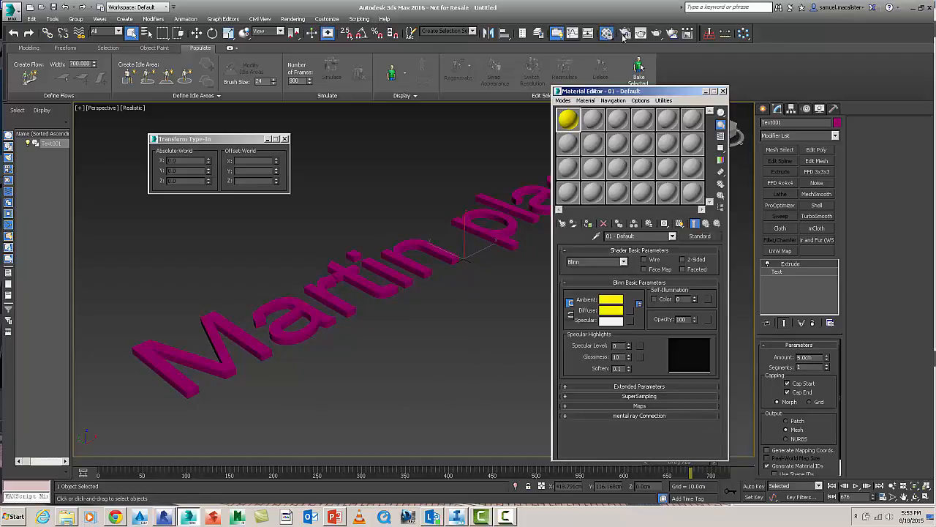
{"action": "left_click_drag", "start_coordinate": [590, 90], "coordinate": [624, 91]}
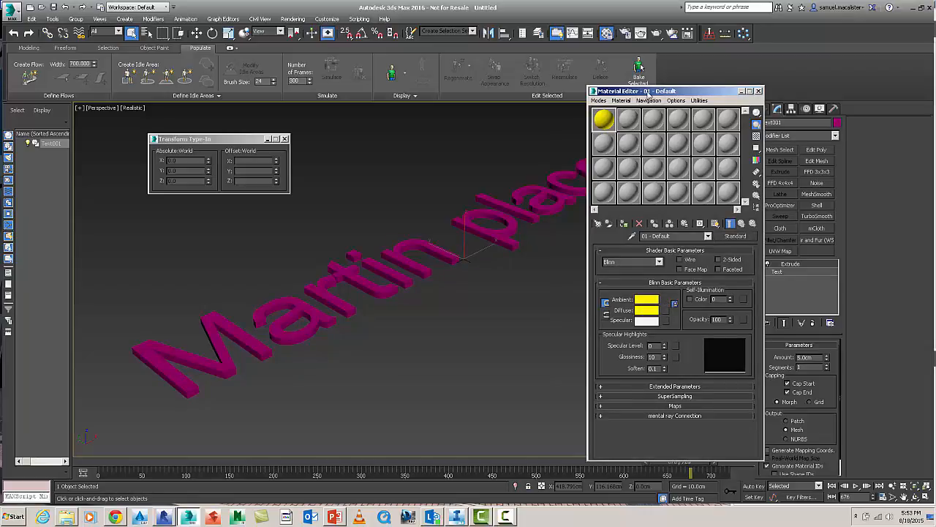
{"action": "left_click_drag", "start_coordinate": [650, 92], "coordinate": [627, 82]}
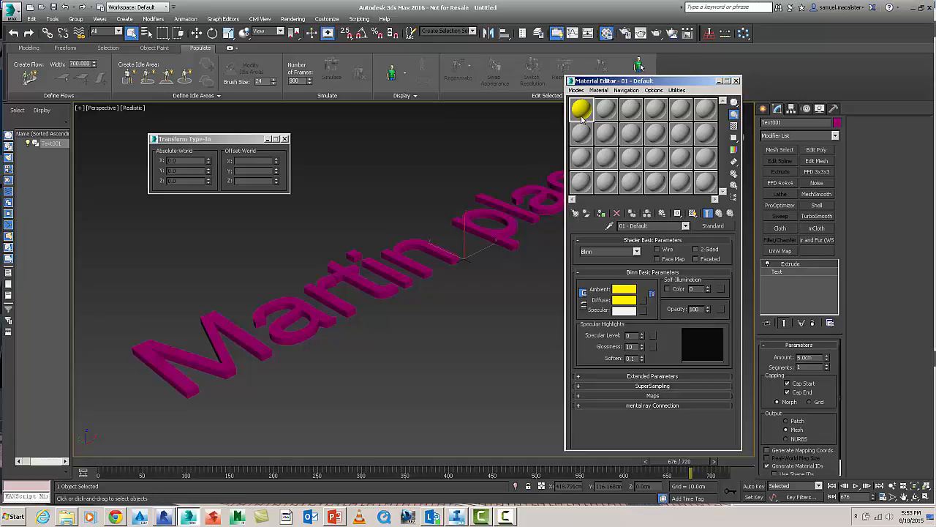
{"action": "left_click_drag", "start_coordinate": [582, 109], "coordinate": [510, 239]}
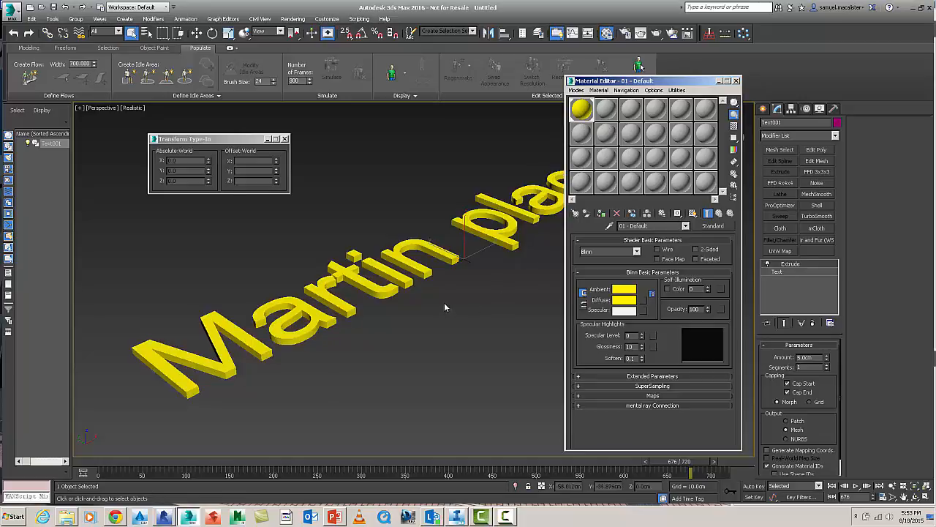
{"action": "mouse_move", "coordinate": [425, 304]}
{"action": "middle_mouse_down"}
{"action": "mouse_move", "coordinate": [433, 305]}
{"action": "mouse_move", "coordinate": [406, 307]}
{"action": "middle_mouse_up"}
{"action": "left_click", "coordinate": [736, 81]}
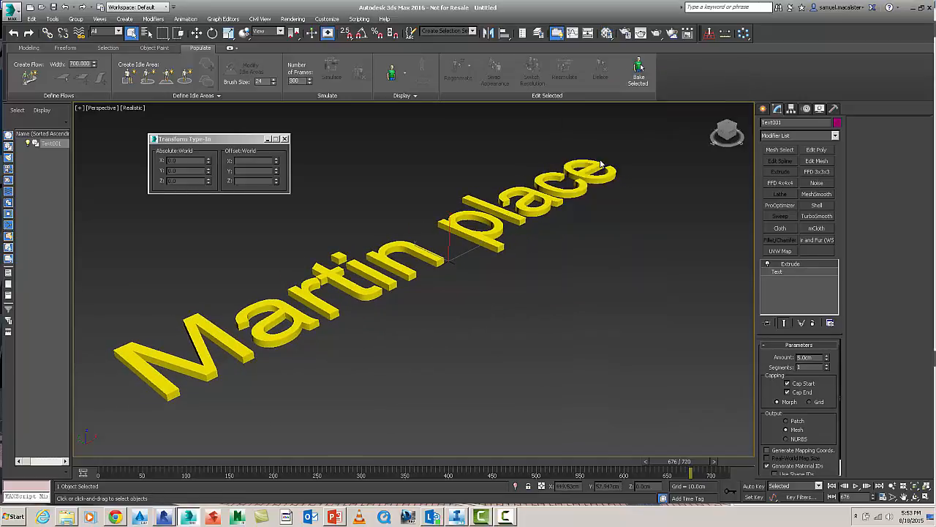
Rotate the text by 90 degrees about the world X axis so it stands upright.
{"action": "middle_click_drag", "start_coordinate": [521, 239], "coordinate": [541, 226]}
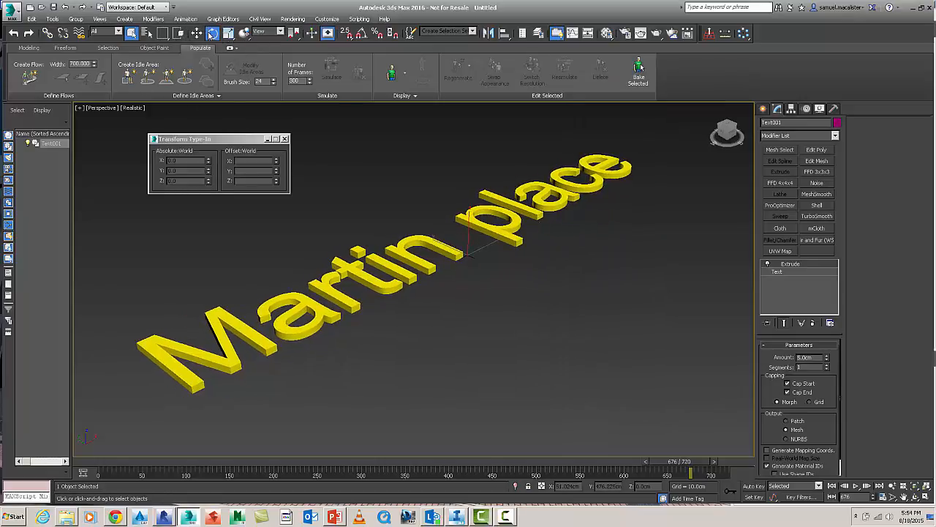
{"action": "left_click", "coordinate": [212, 34]}
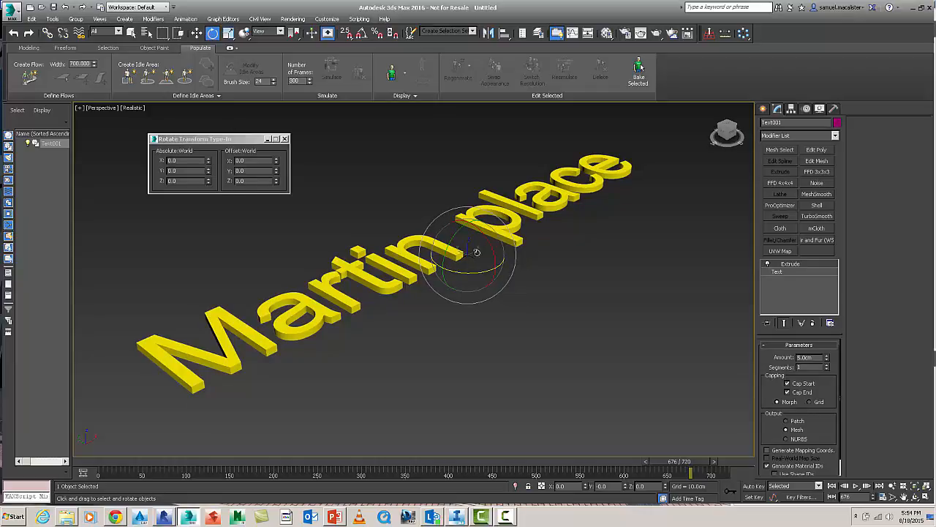
{"action": "left_click", "coordinate": [253, 160]}
{"action": "type", "text": "9"}
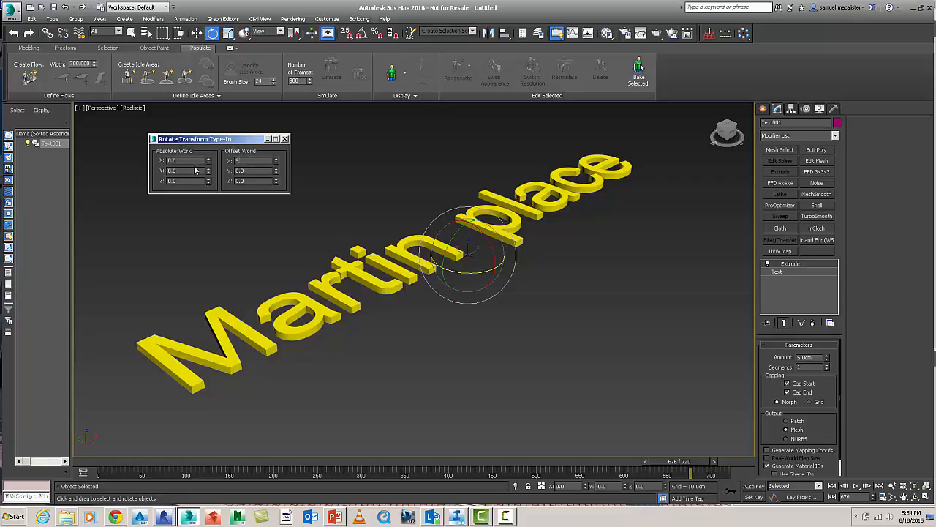
{"action": "type", "text": "0"}
{"action": "key", "text": "Return"}
{"action": "mouse_move", "coordinate": [398, 237]}
{"action": "middle_mouse_down"}
{"action": "mouse_move", "coordinate": [410, 239]}
{"action": "mouse_move", "coordinate": [400, 237]}
{"action": "middle_mouse_up"}
{"action": "middle_click_drag", "start_coordinate": [549, 256], "coordinate": [497, 257]}
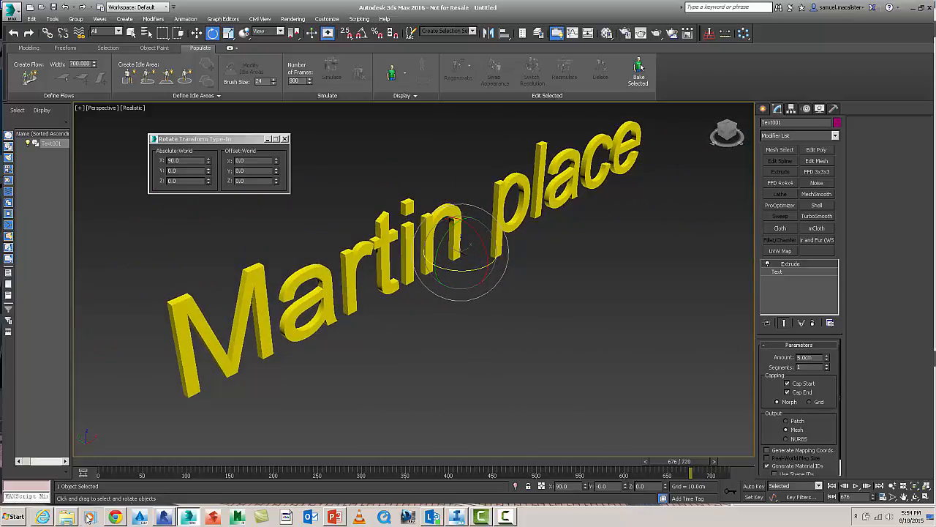
Return the timeline to frame 0 and confirm the time configuration with a rescaled end time of 720.
{"action": "left_click_drag", "start_coordinate": [667, 462], "coordinate": [113, 465]}
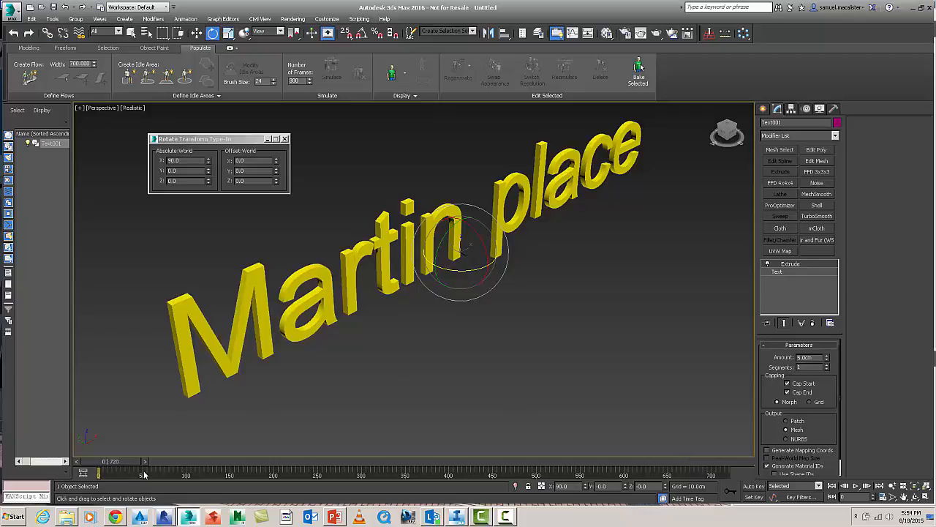
{"action": "left_click", "coordinate": [883, 496]}
{"action": "left_click", "coordinate": [415, 300]}
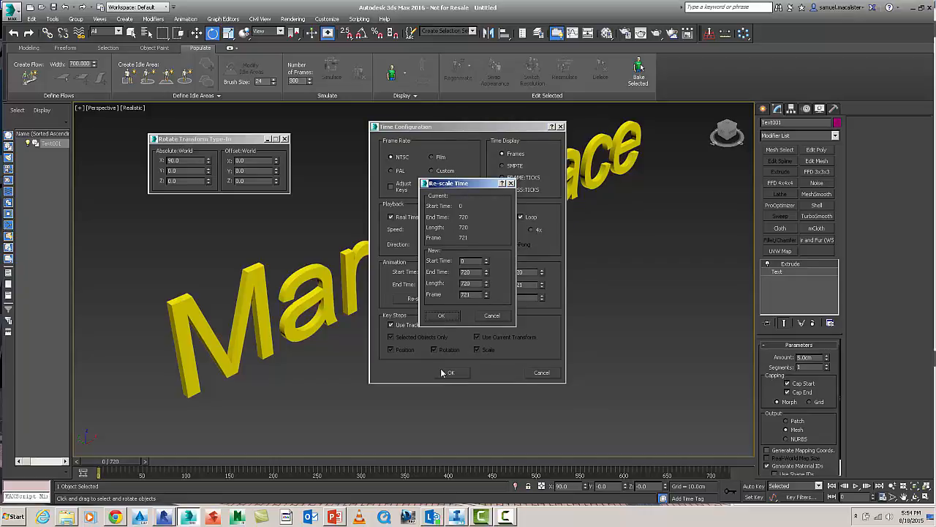
{"action": "left_click", "coordinate": [442, 315]}
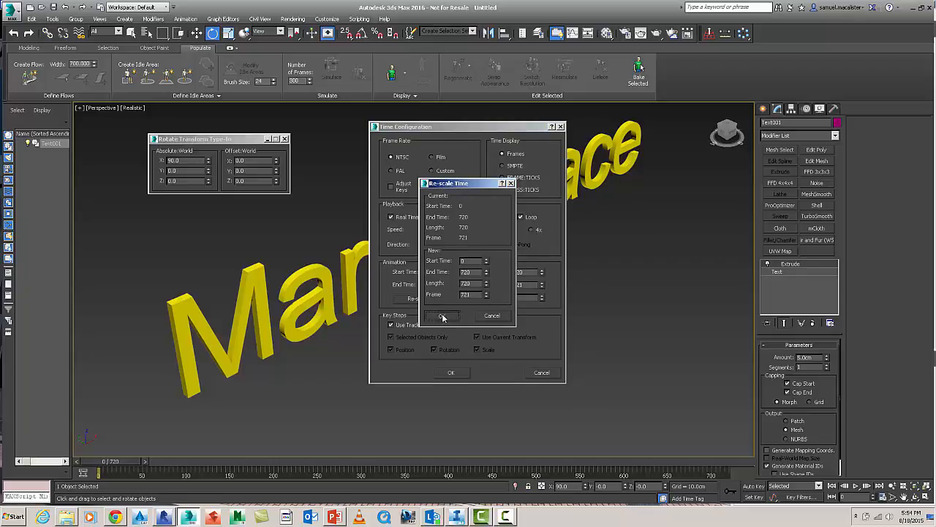
{"action": "left_click", "coordinate": [450, 373]}
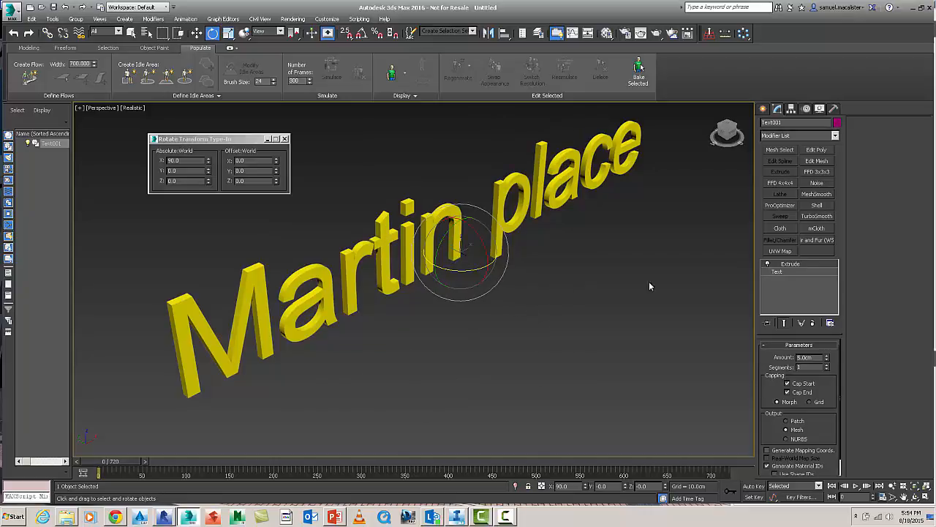
With Auto Key active at frame 0, rotate the text by an offset of 359.9 degrees about Z, then turn Auto Key off.
{"action": "left_click", "coordinate": [754, 486]}
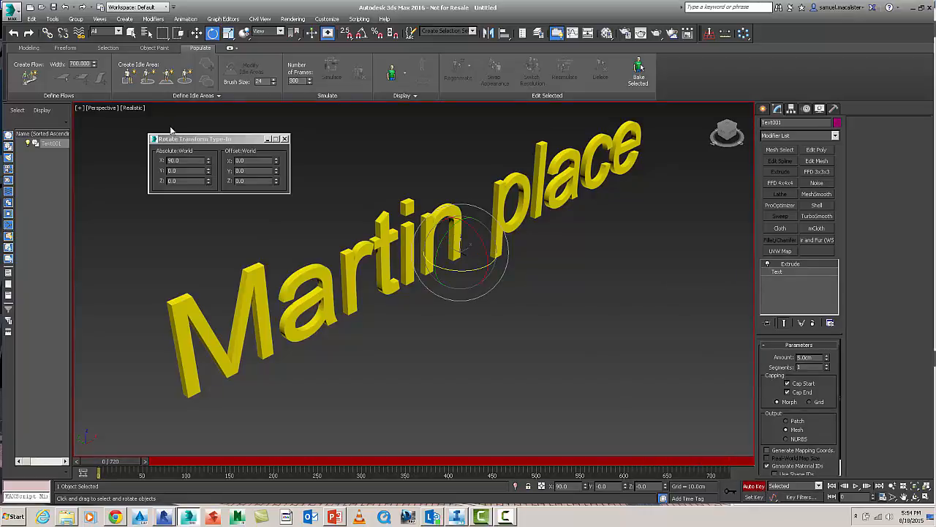
{"action": "left_click_drag", "start_coordinate": [183, 139], "coordinate": [199, 139]}
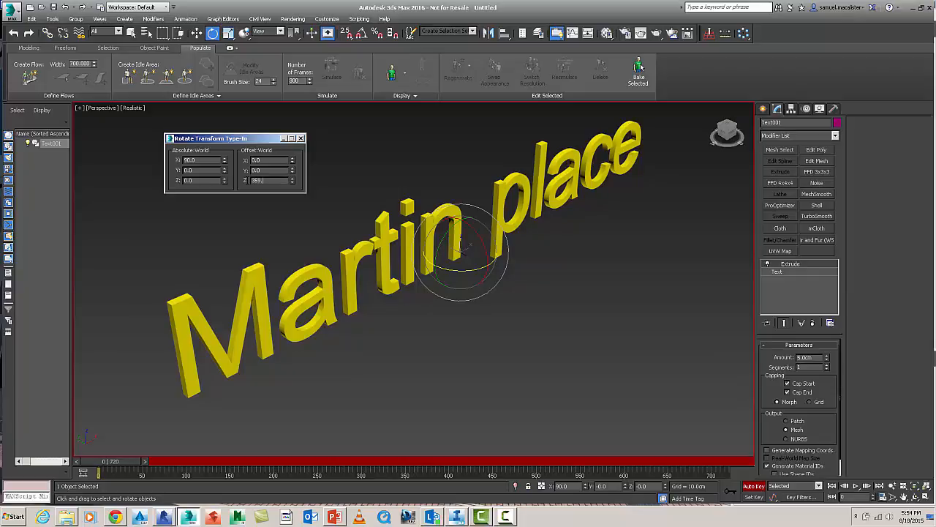
{"action": "key", "text": "Return"}
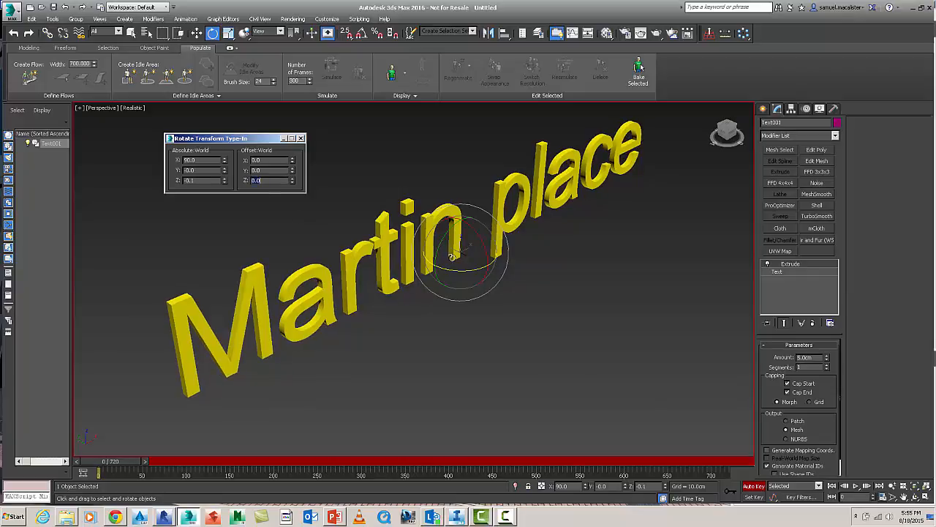
{"action": "left_click", "coordinate": [753, 486]}
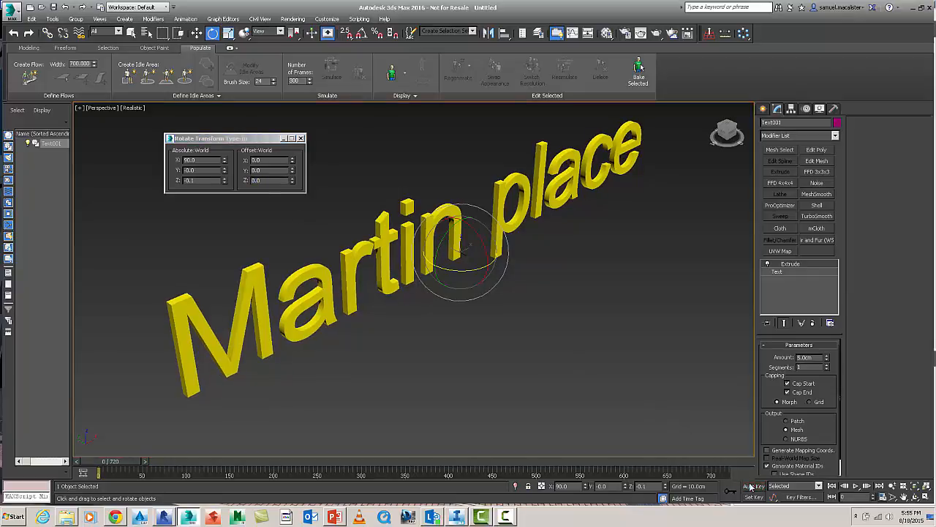
Play the animation to check the text's rotation, stop it and return to frame 0.
{"action": "left_click", "coordinate": [856, 485]}
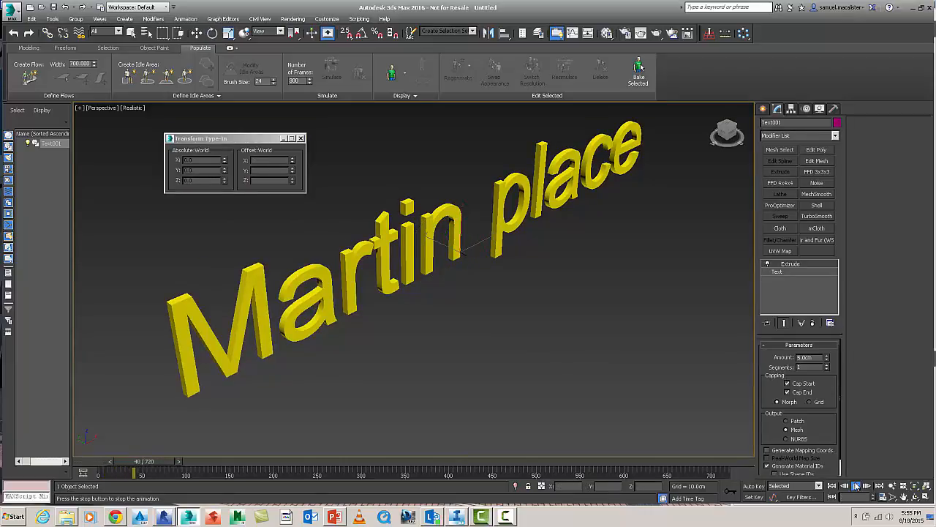
{"action": "left_click", "coordinate": [856, 485]}
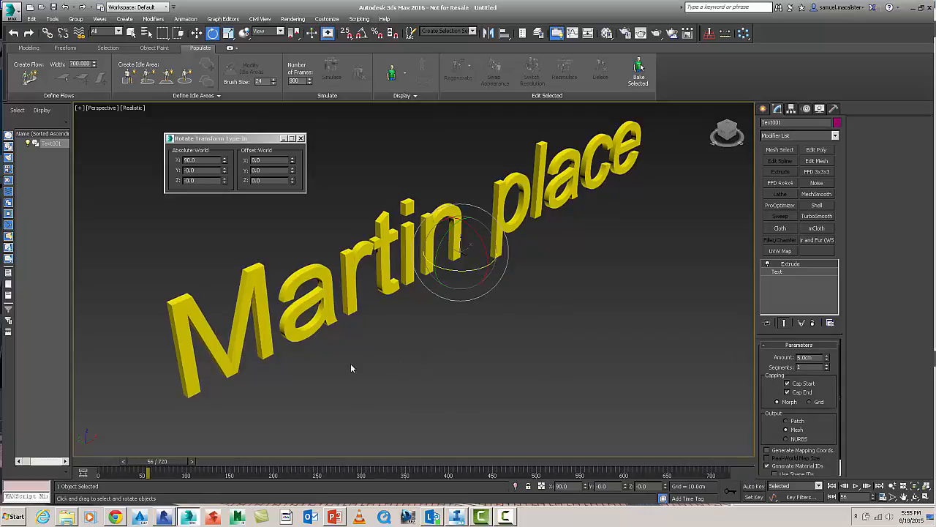
{"action": "left_click_drag", "start_coordinate": [180, 461], "coordinate": [121, 461]}
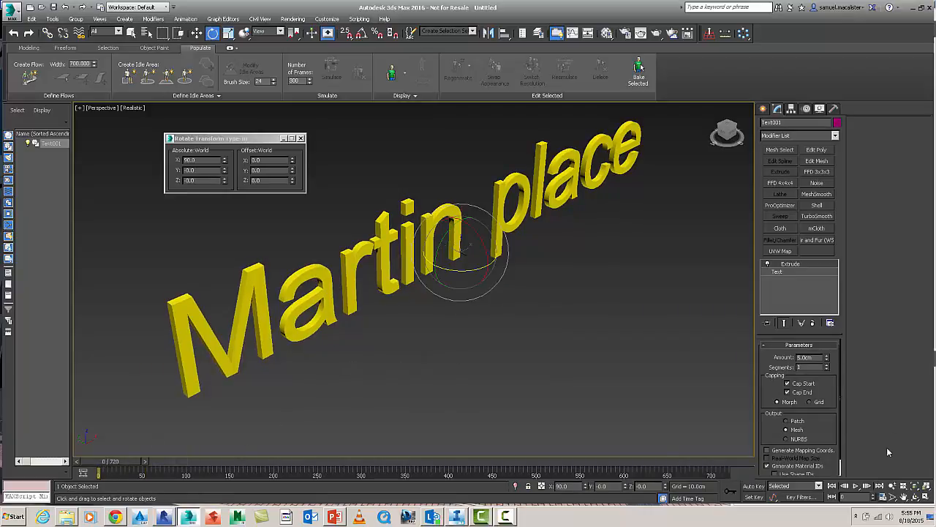
With Auto Key active at frame 720, rotate the text by an offset of 359.9 degrees about Z, ending with Auto Key off.
{"action": "left_click", "coordinate": [759, 486]}
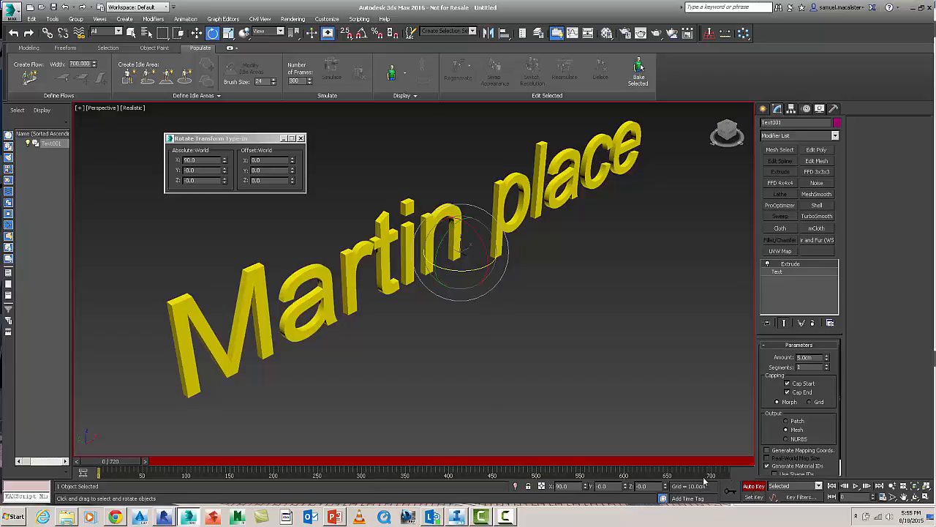
{"action": "left_click", "coordinate": [880, 487]}
{"action": "left_click", "coordinate": [264, 181]}
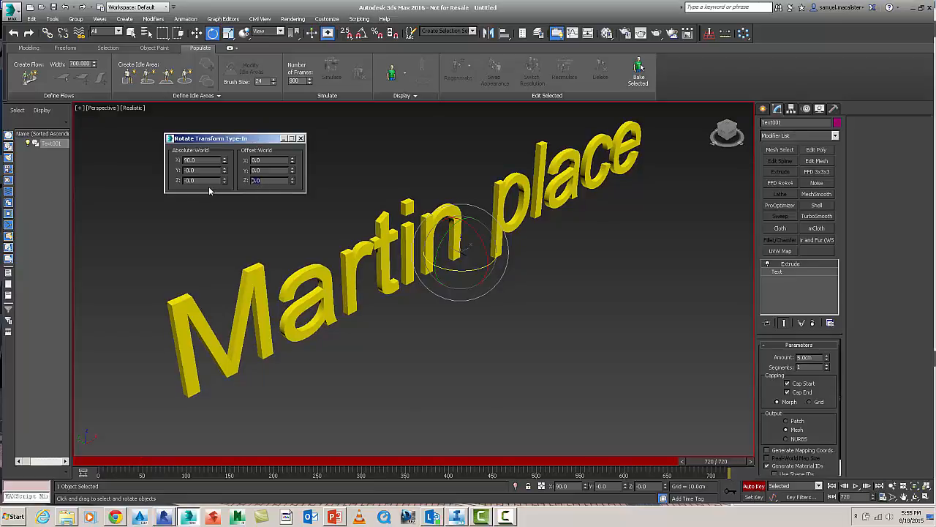
{"action": "type", "text": "359"}
{"action": "key", "text": "Return"}
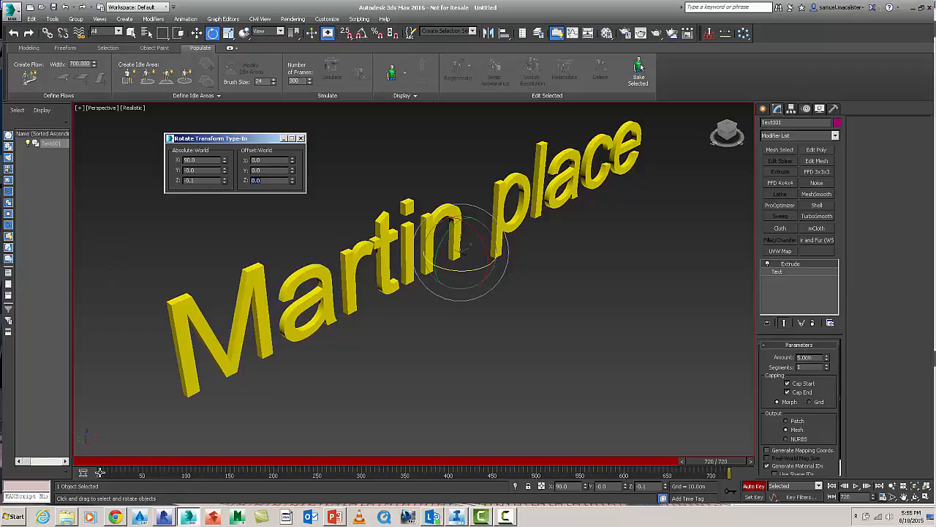
{"action": "mouse_move", "coordinate": [729, 462]}
{"action": "left_mouse_down"}
{"action": "mouse_move", "coordinate": [417, 462]}
{"action": "mouse_move", "coordinate": [730, 462]}
{"action": "left_mouse_up"}
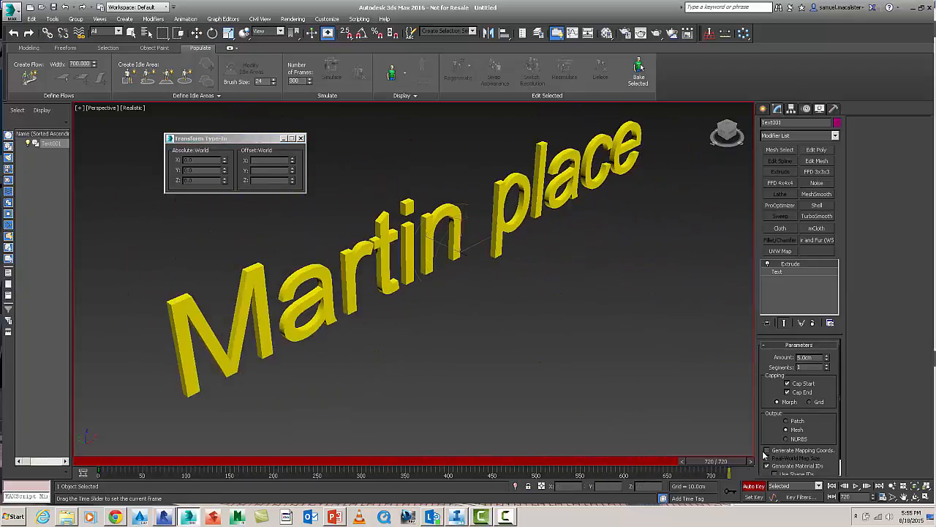
{"action": "key", "text": "e"}
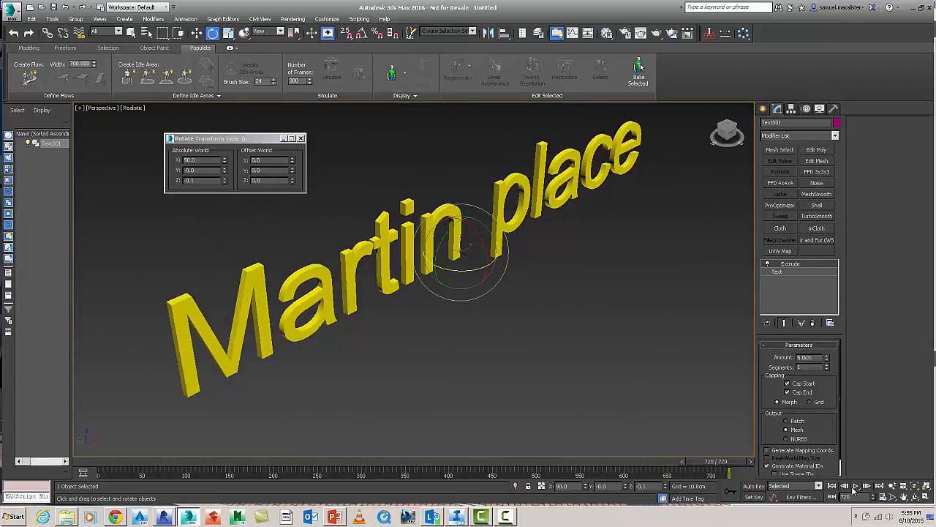
Play the animation to check the text's rotation around Z, and stop it partway through the timeline.
{"action": "left_click", "coordinate": [856, 485]}
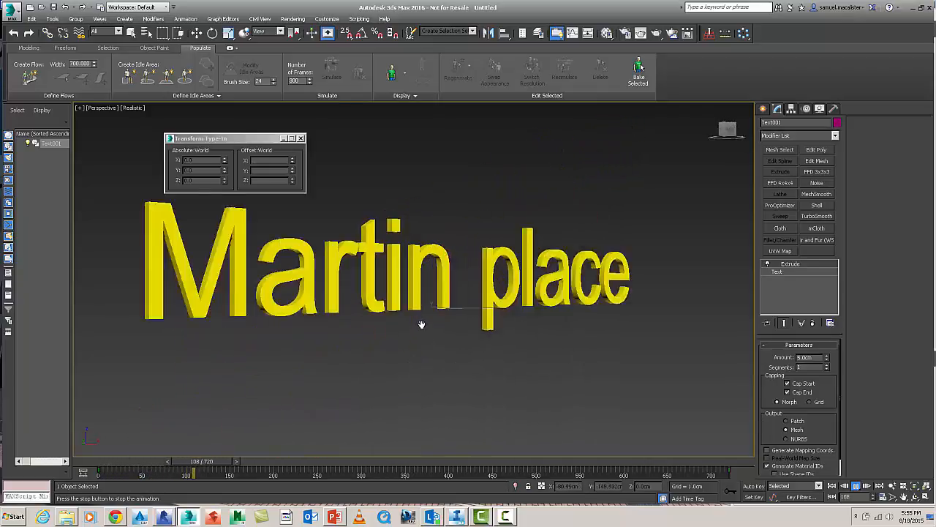
{"action": "left_click", "coordinate": [856, 486]}
{"action": "key", "text": "e"}
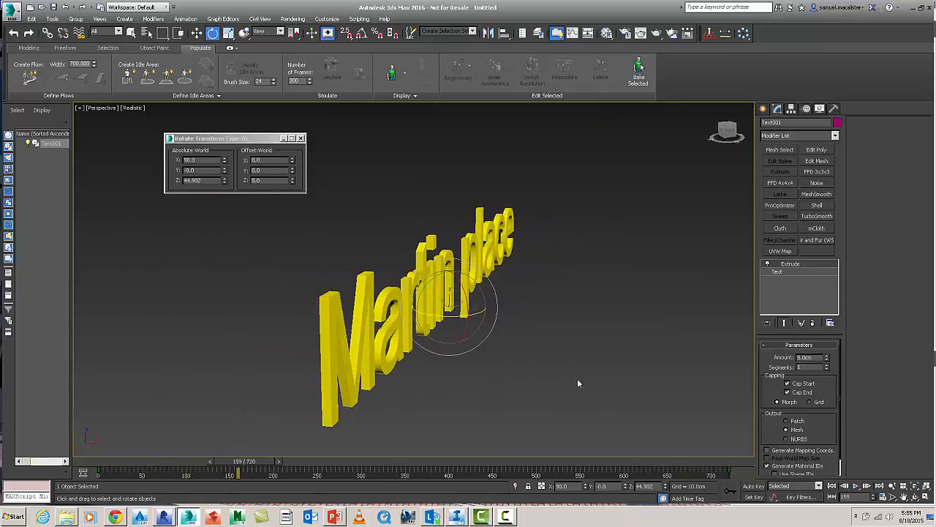
Export the scene as the Autodesk Collada file martin place.DAE, replacing the existing file and baking the animation from frame 0 to 720.
{"action": "left_click", "coordinate": [9, 9]}
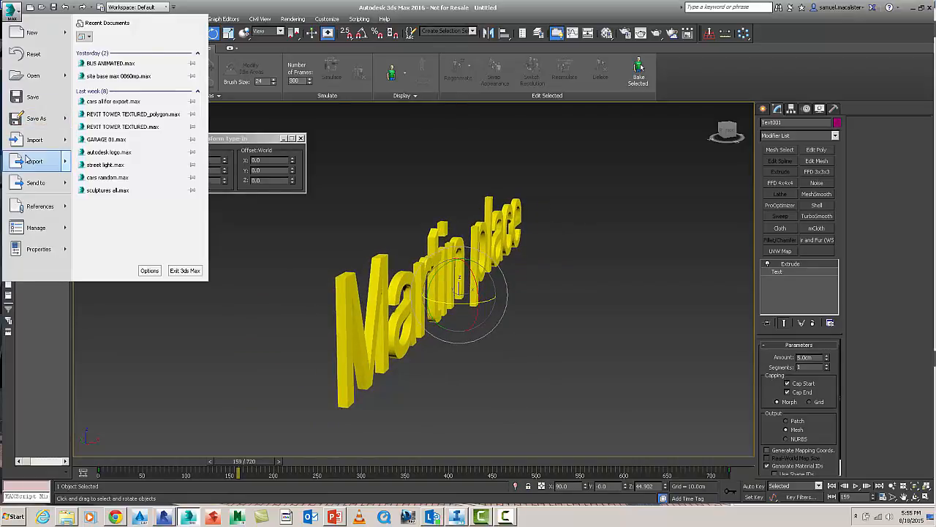
{"action": "mouse_move", "coordinate": [34, 160]}
{"action": "left_click", "coordinate": [117, 53]}
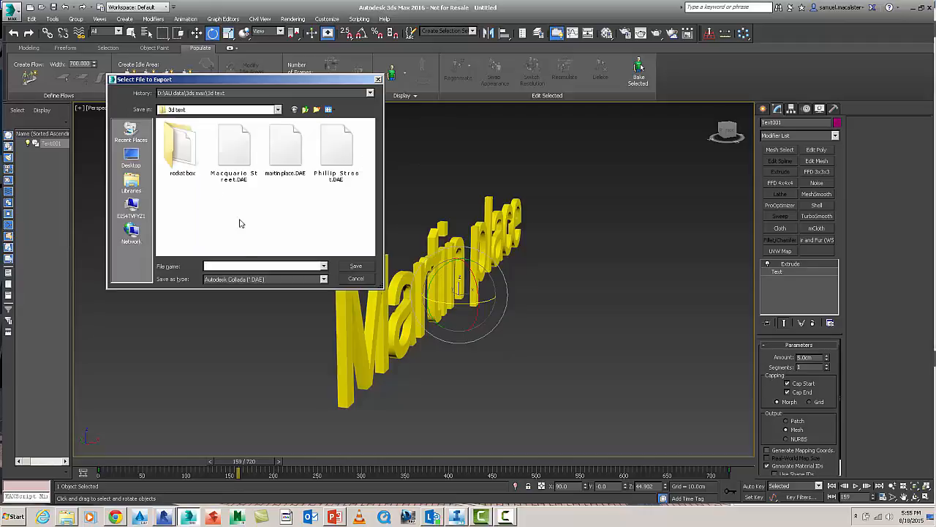
{"action": "left_click", "coordinate": [280, 162]}
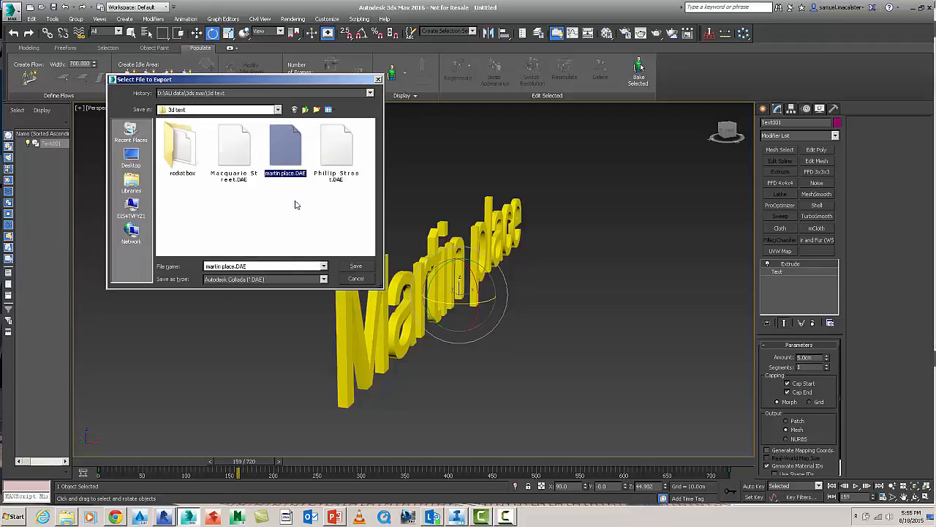
{"action": "left_click", "coordinate": [357, 266]}
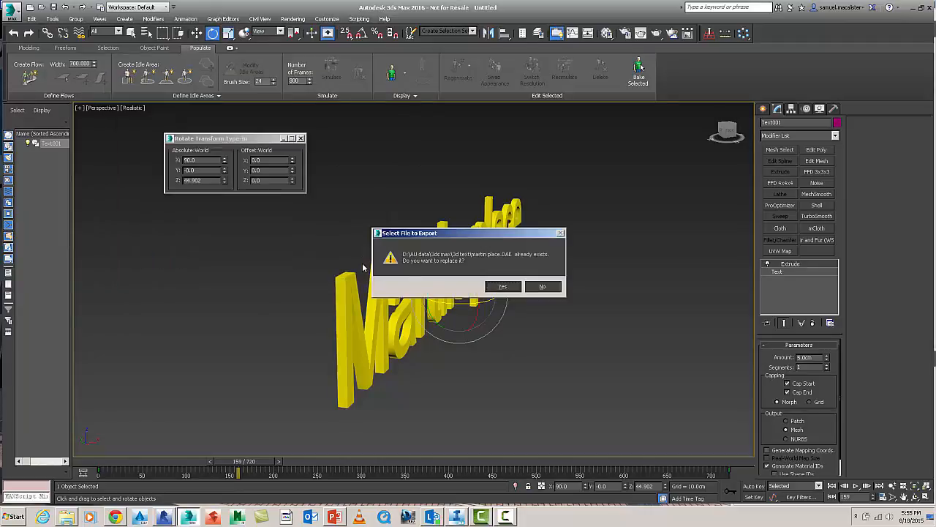
{"action": "left_click", "coordinate": [503, 286]}
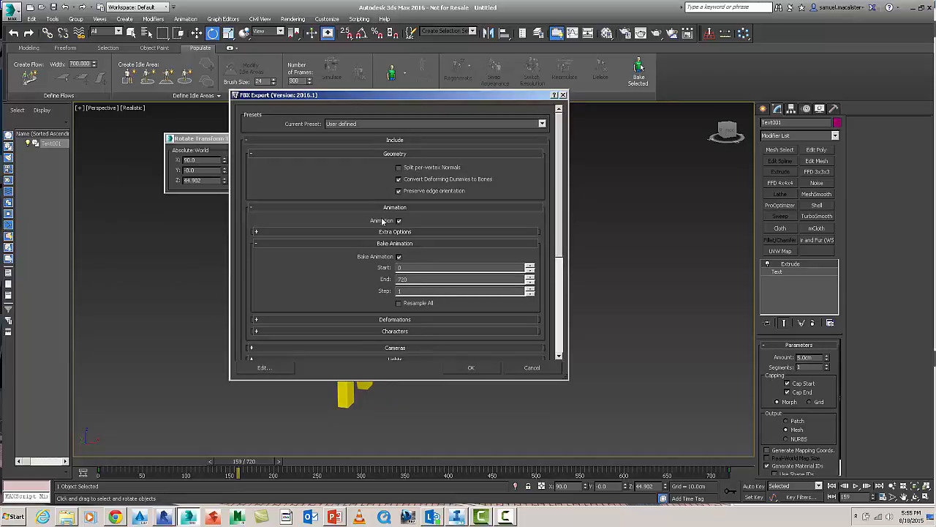
{"action": "left_click", "coordinate": [469, 368]}
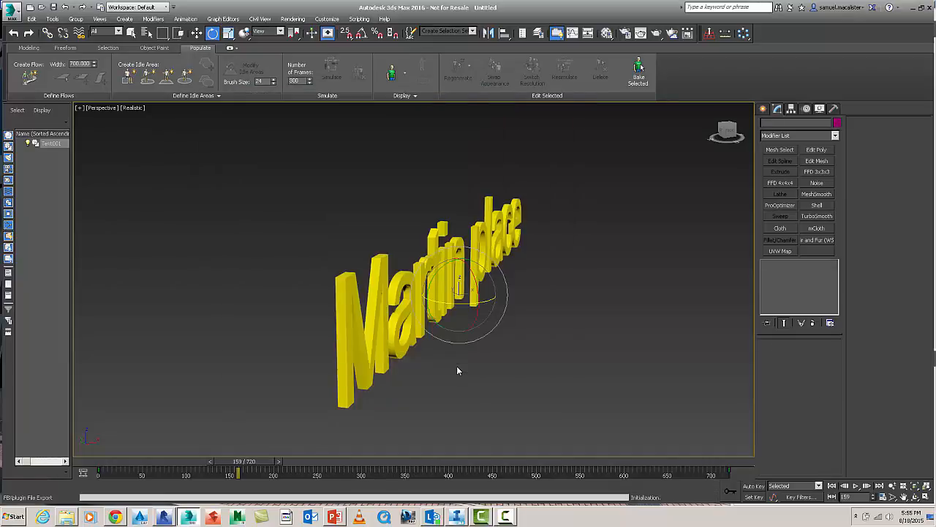
{"action": "key", "text": "q"}
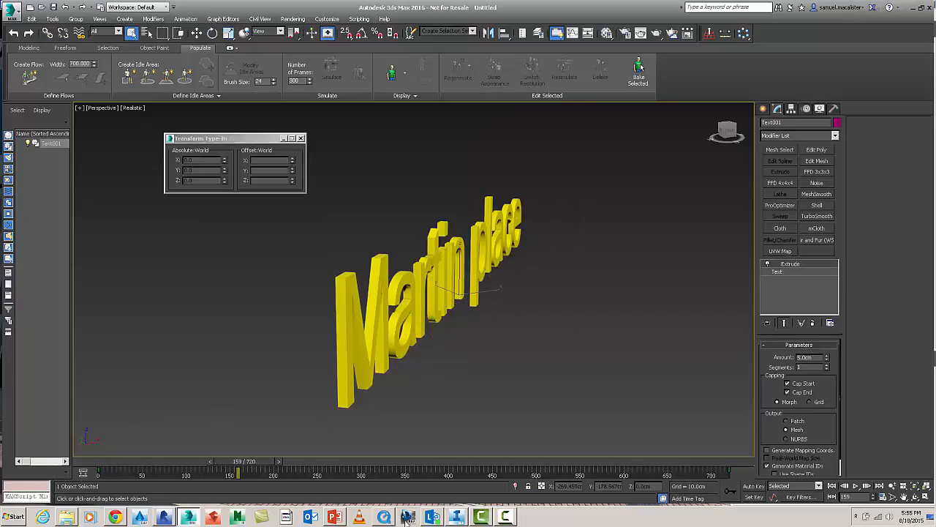
Switch to Autodesk InfraWorks 360 and add martin place.DAE from the 3d text folder as a 3D Model data source.
{"action": "left_click", "coordinate": [456, 517]}
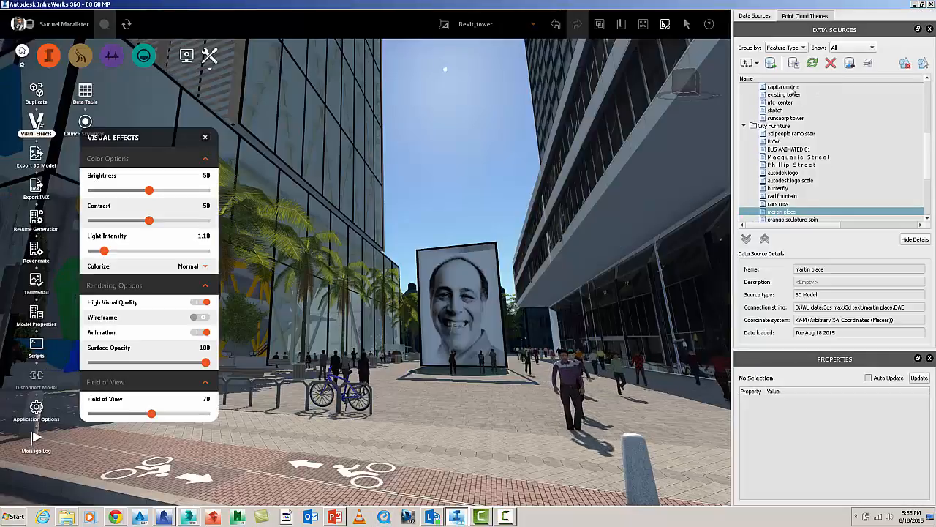
{"action": "left_click", "coordinate": [758, 66]}
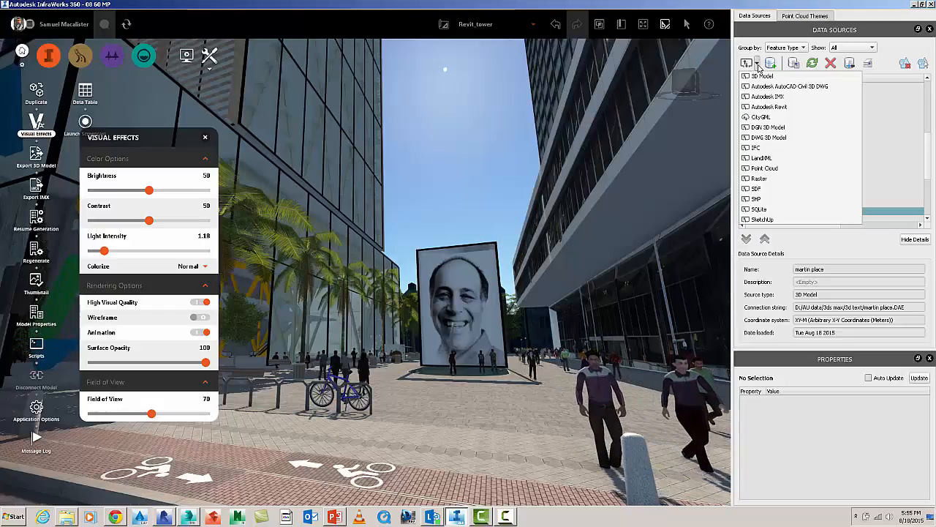
{"action": "left_click", "coordinate": [761, 78]}
{"action": "left_click", "coordinate": [220, 84]}
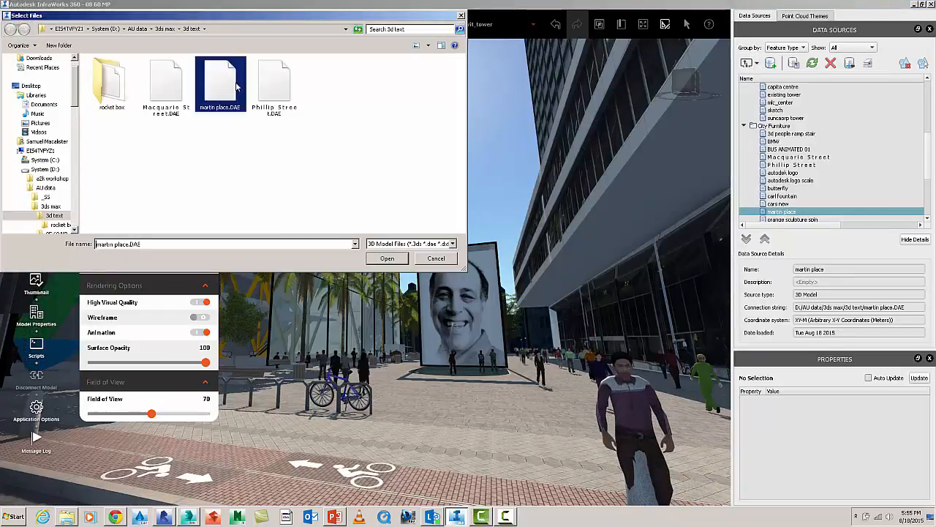
{"action": "left_click", "coordinate": [387, 259]}
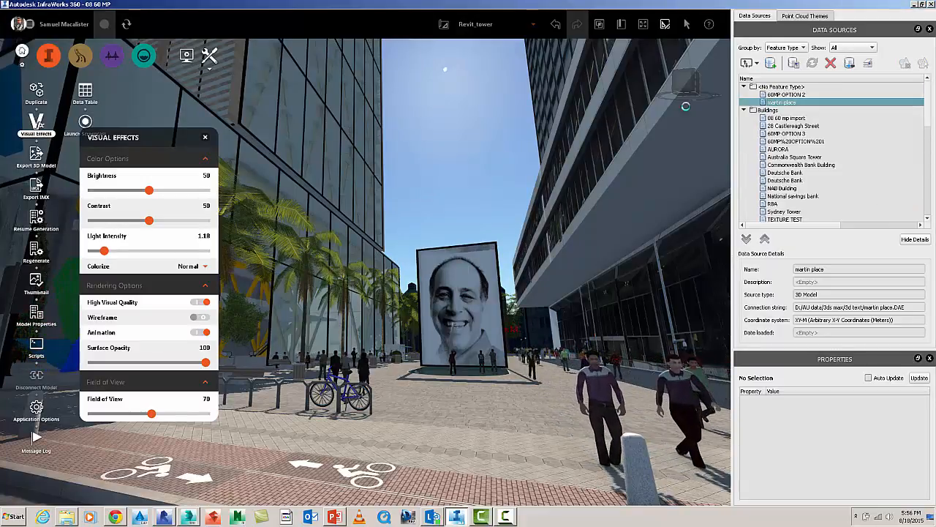
Configure the martin place data source as City Furniture and preview its 3D model.
{"action": "left_click", "coordinate": [516, 88]}
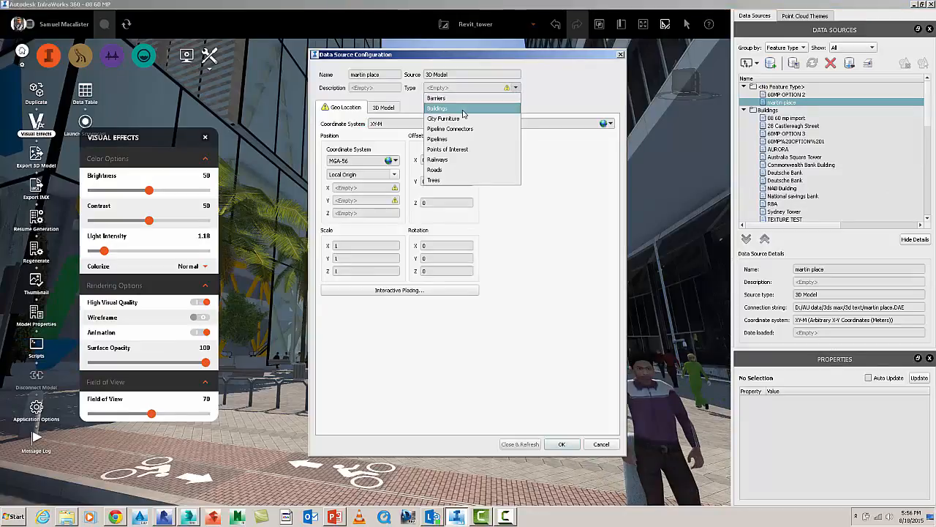
{"action": "left_click", "coordinate": [462, 119]}
{"action": "left_click", "coordinate": [409, 108]}
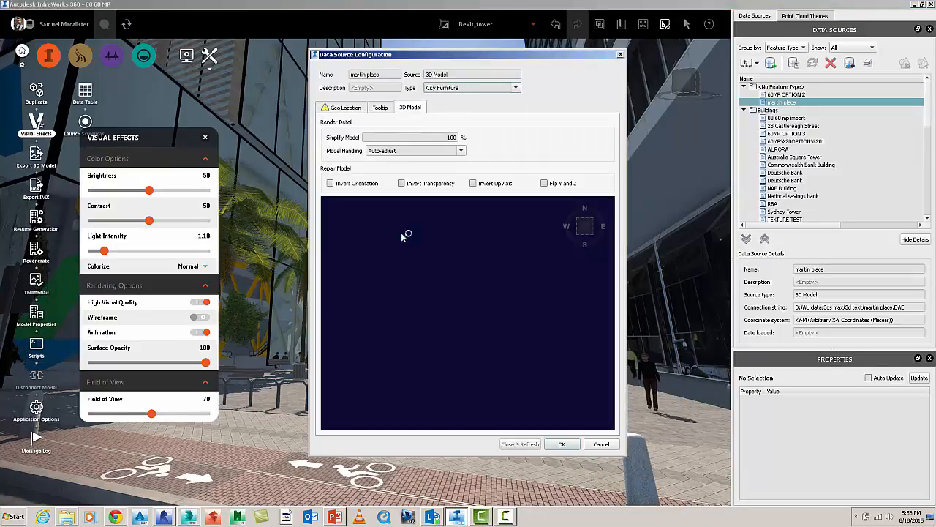
{"action": "left_click_drag", "start_coordinate": [477, 335], "coordinate": [420, 307]}
{"action": "scroll", "coordinate": [485, 316], "scroll_direction": "up", "scroll_amount": 3}
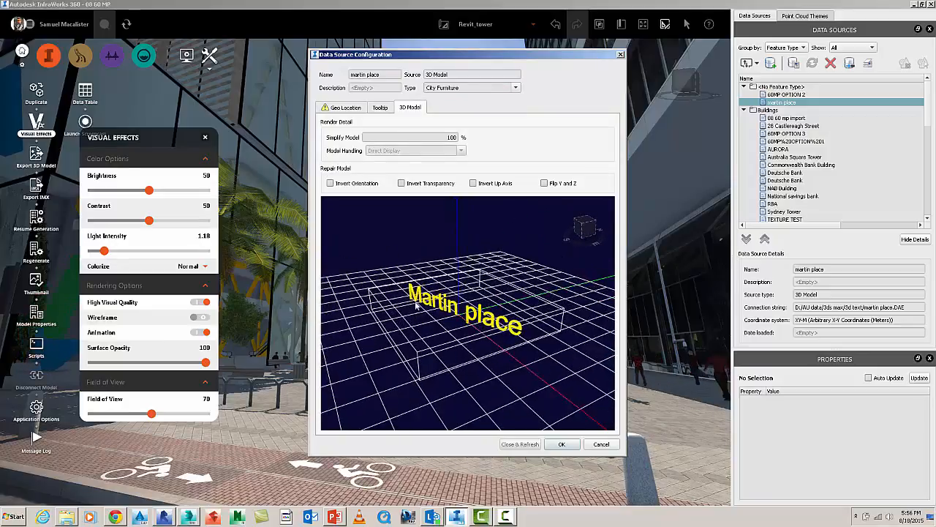
Set the model's position reference to Center 2D, place it interactively on the paving before the portrait billboard, and close and refresh the data source.
{"action": "left_click", "coordinate": [345, 111]}
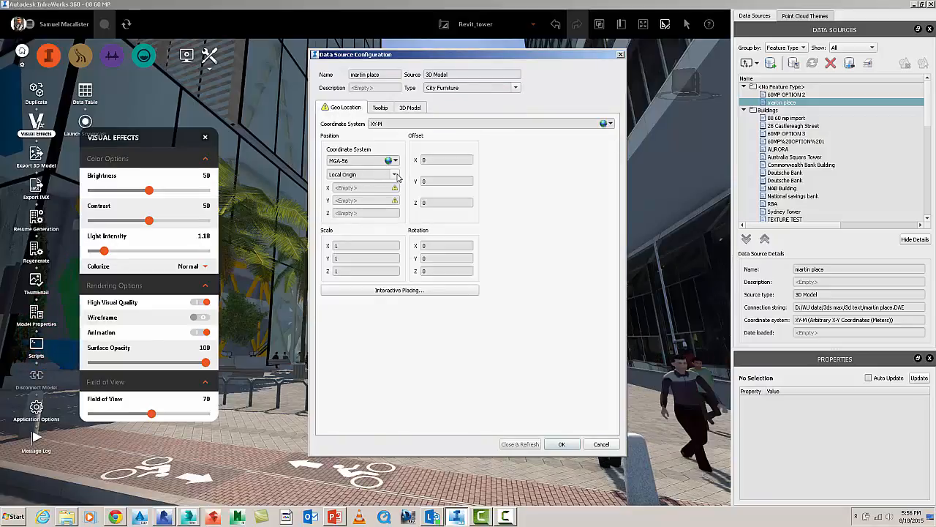
{"action": "left_click", "coordinate": [357, 196]}
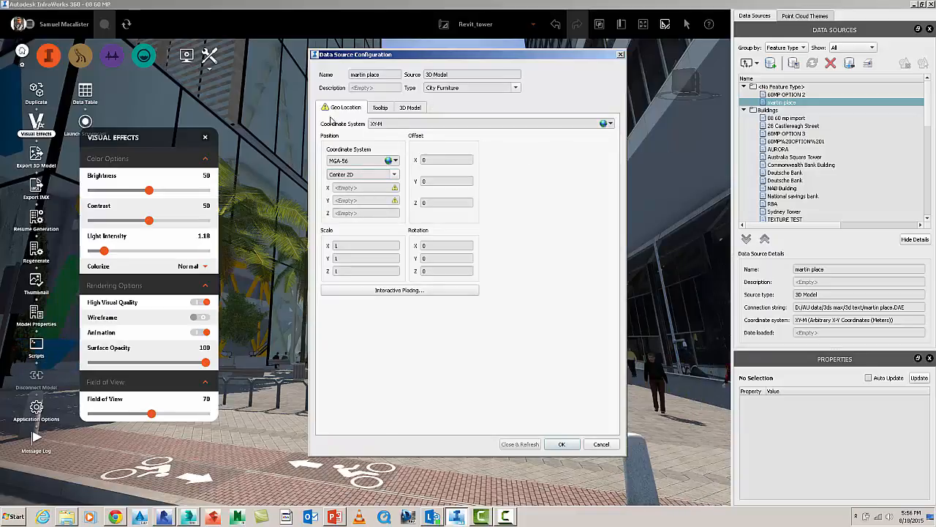
{"action": "left_click", "coordinate": [381, 293]}
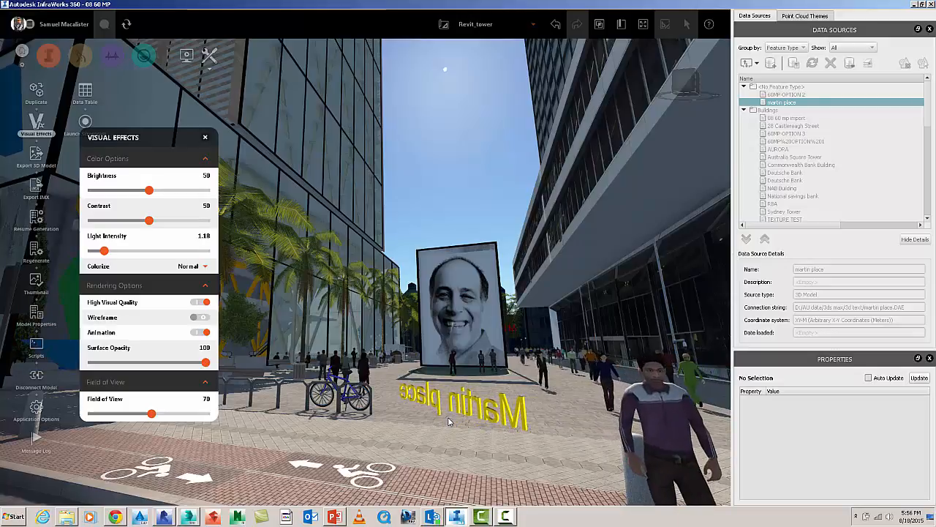
{"action": "left_click", "coordinate": [449, 422]}
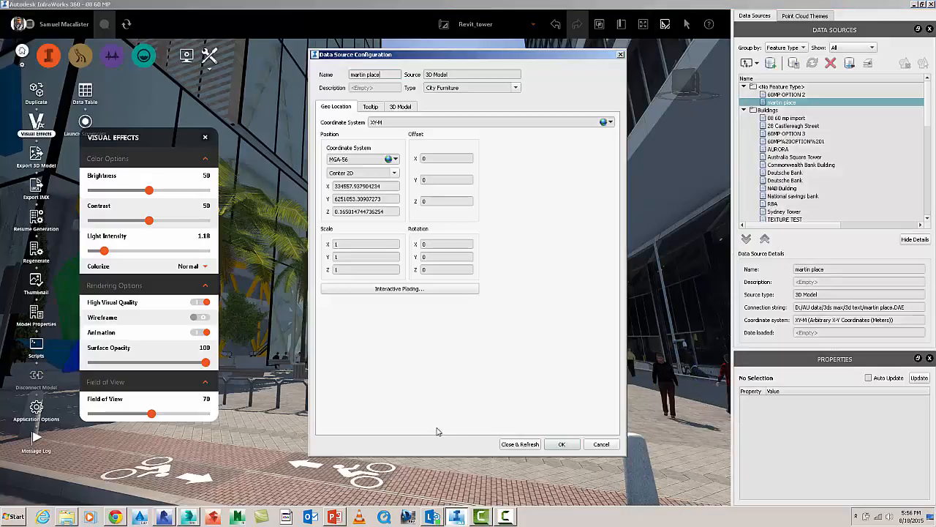
{"action": "left_click", "coordinate": [520, 444]}
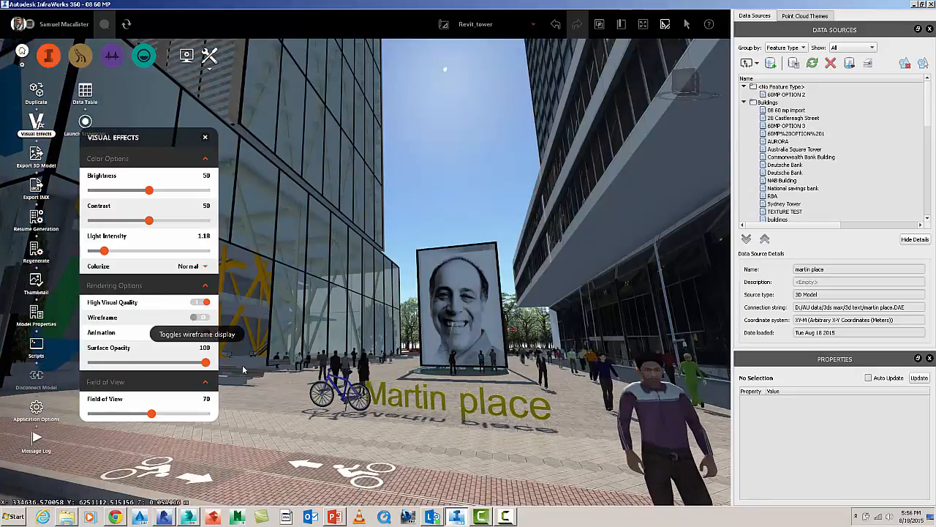
With High Visual Quality and Animation off, raise the Martin place text to the portrait billboard's upper part and increase its height.
{"action": "left_click", "coordinate": [200, 303]}
{"action": "left_click", "coordinate": [199, 333]}
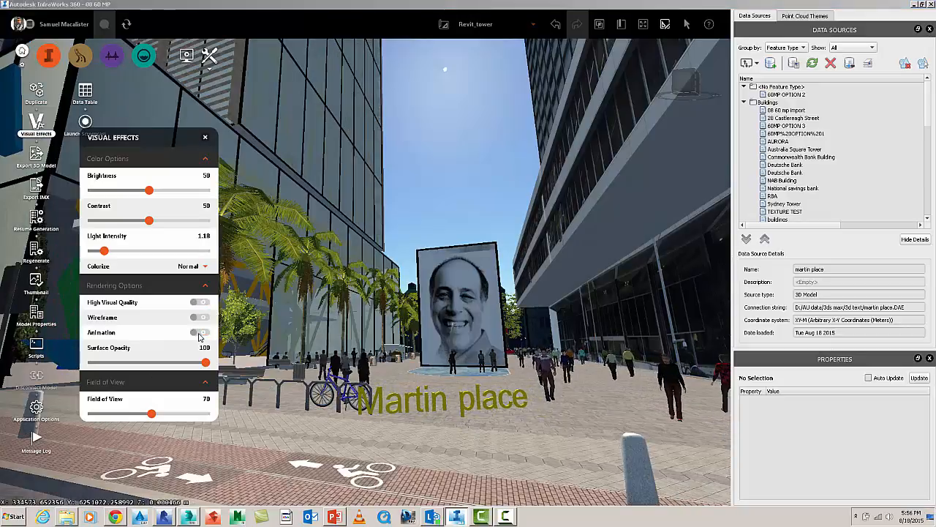
{"action": "left_click", "coordinate": [419, 404]}
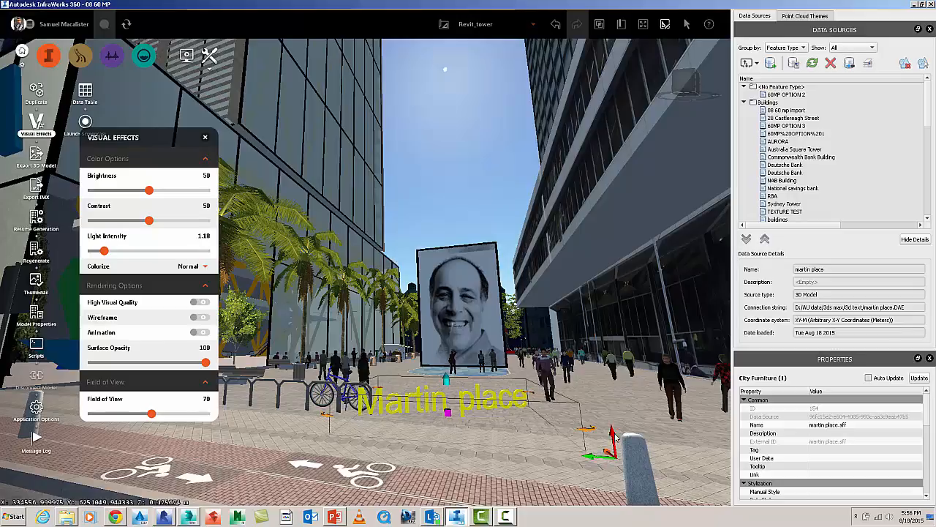
{"action": "left_click_drag", "start_coordinate": [612, 433], "coordinate": [607, 233]}
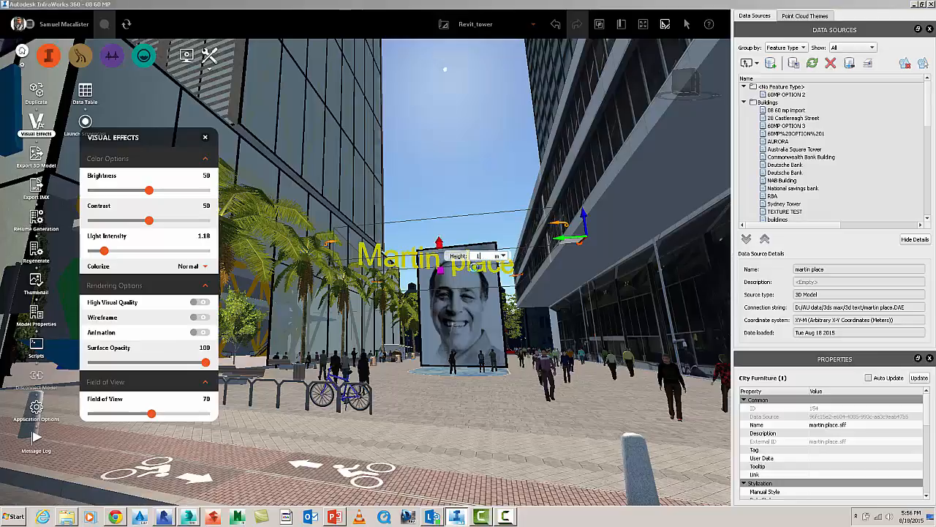
{"action": "key", "text": "Return"}
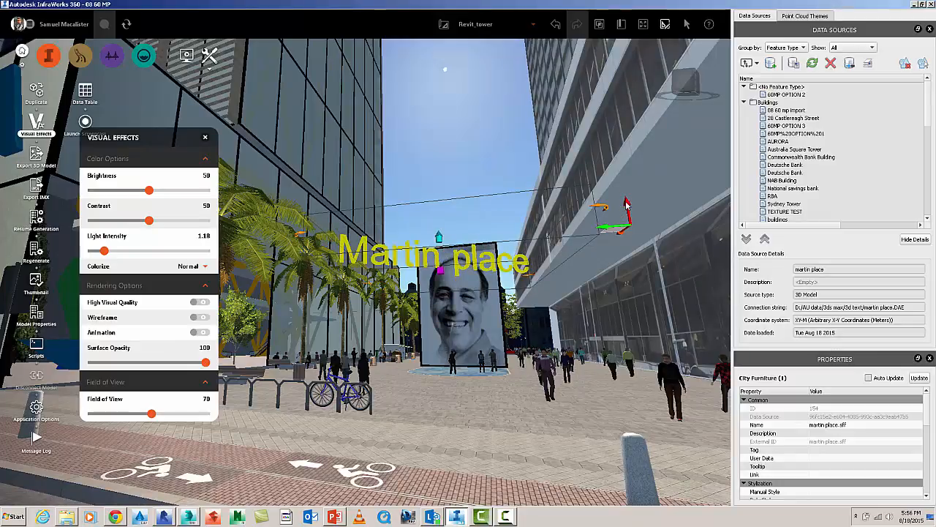
{"action": "left_click_drag", "start_coordinate": [627, 208], "coordinate": [628, 214]}
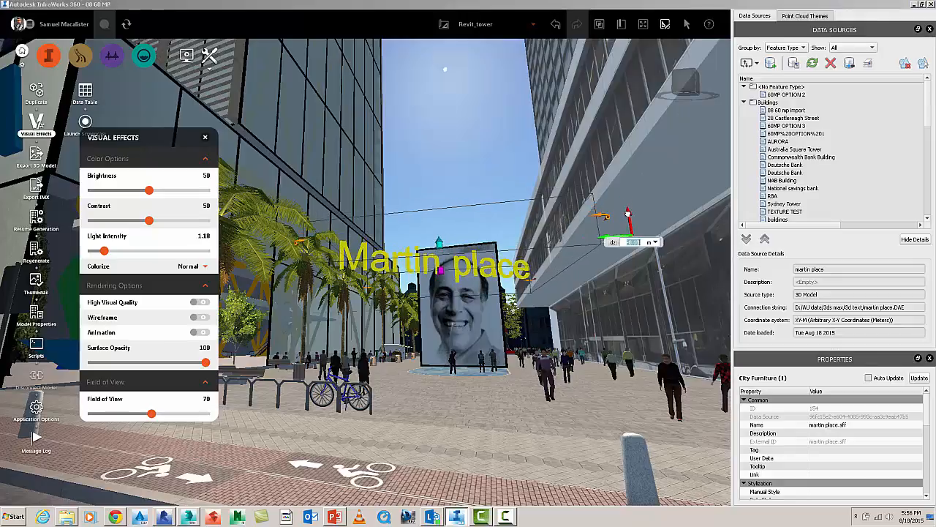
Restore Animation and High Visual Quality, close the visual effects settings and deselect the Martin place text.
{"action": "left_click", "coordinate": [199, 332]}
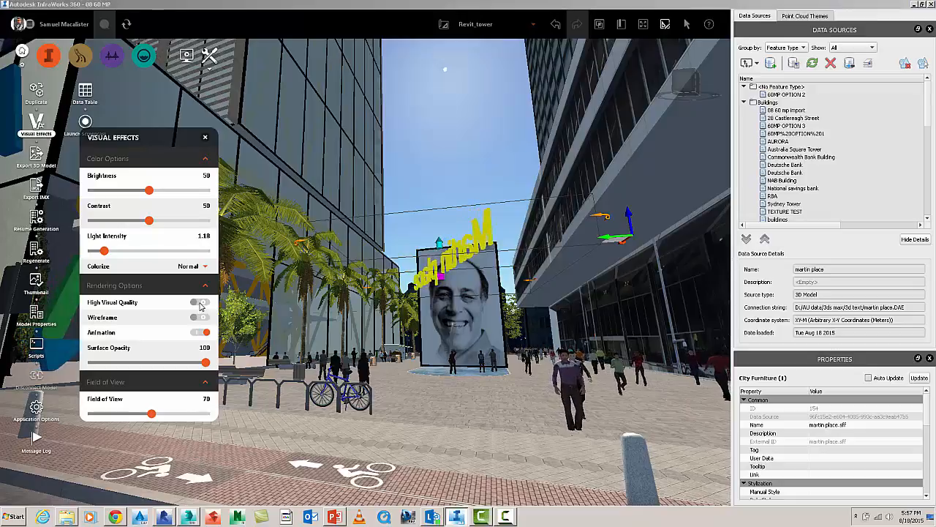
{"action": "left_click", "coordinate": [200, 304]}
{"action": "left_click", "coordinate": [205, 137]}
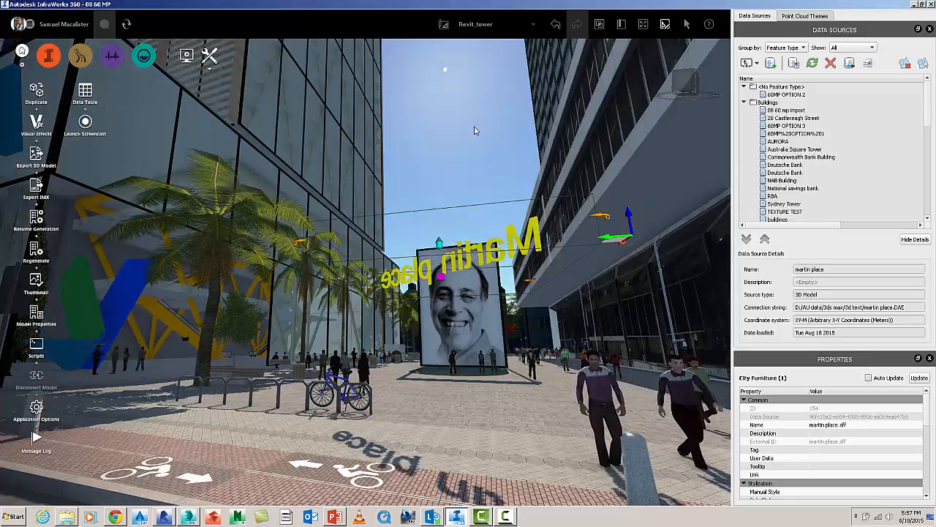
{"action": "left_click", "coordinate": [474, 132]}
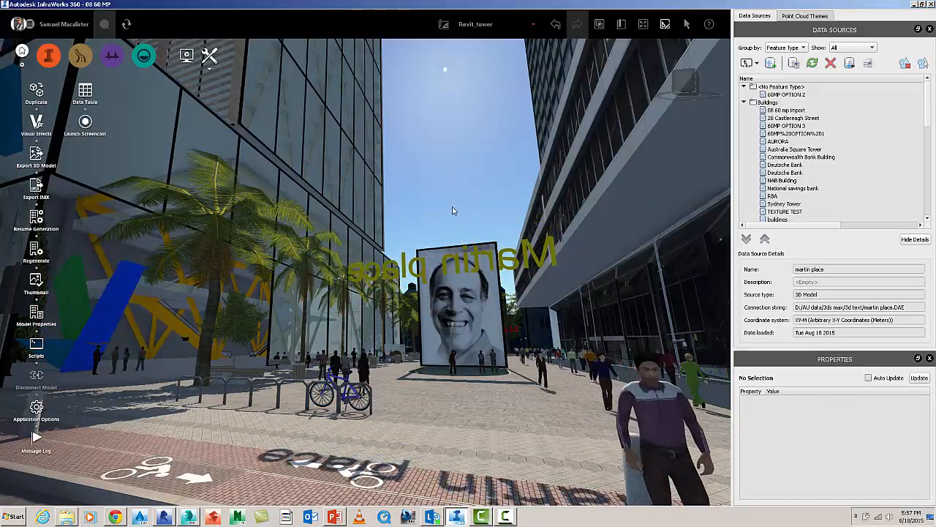
Examine the rotating Martin place text from farther back, across the street.
{"action": "left_click_drag", "start_coordinate": [448, 230], "coordinate": [427, 386]}
{"action": "scroll", "coordinate": [429, 390], "scroll_direction": "down", "scroll_amount": 5}
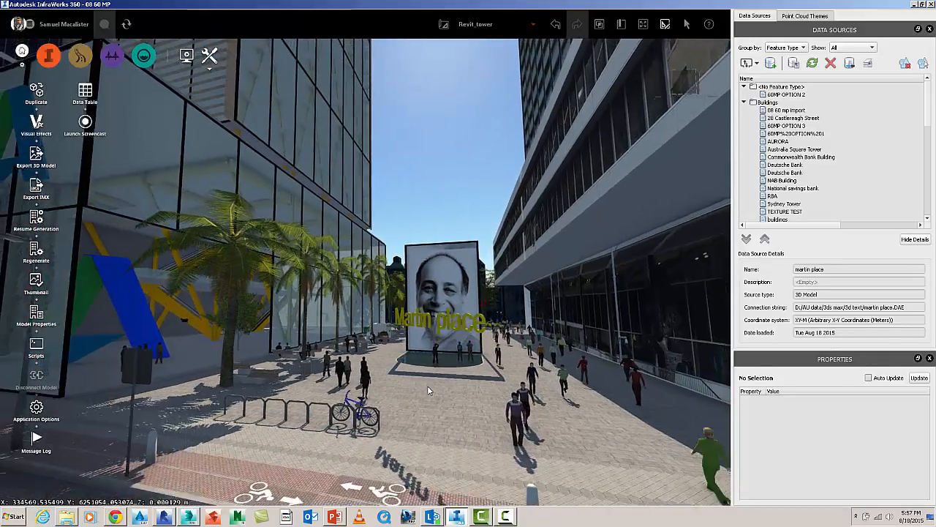
{"action": "scroll", "coordinate": [430, 390], "scroll_direction": "down", "scroll_amount": 1}
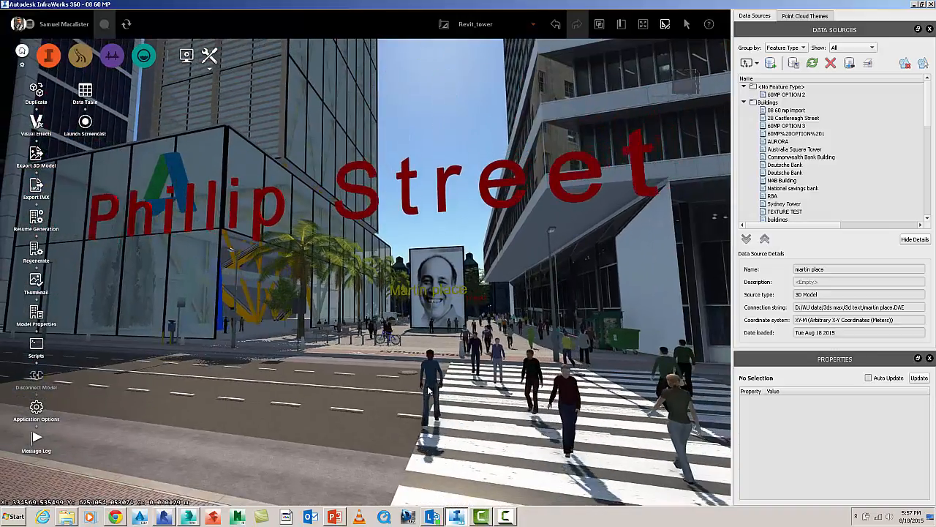